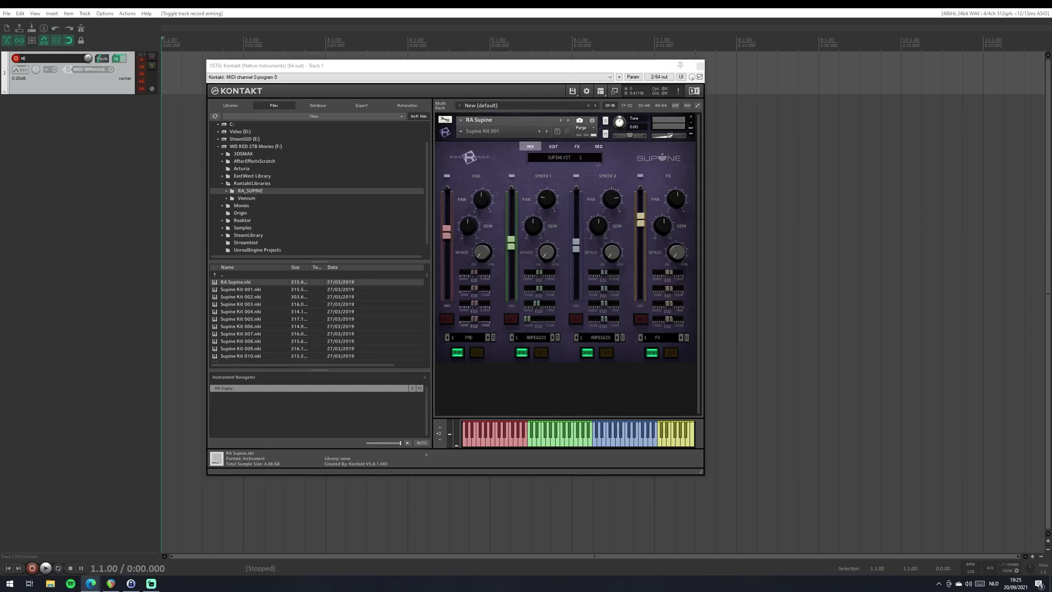
Look over the Supine product page in the browser and return to REAPER, repositioning the Kontakt window.
key(alt+Tab)
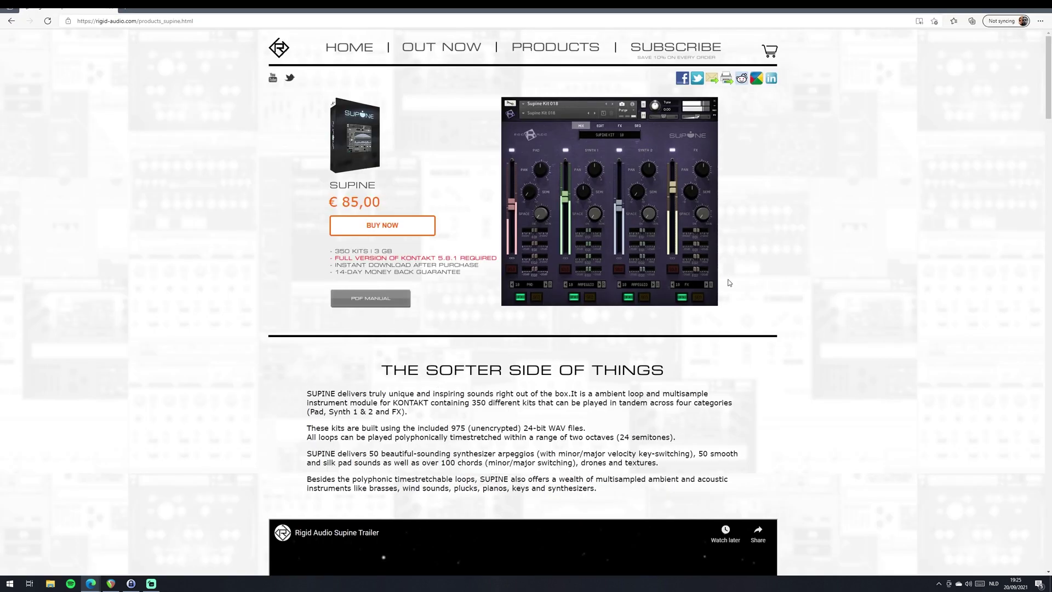
key(alt+Tab)
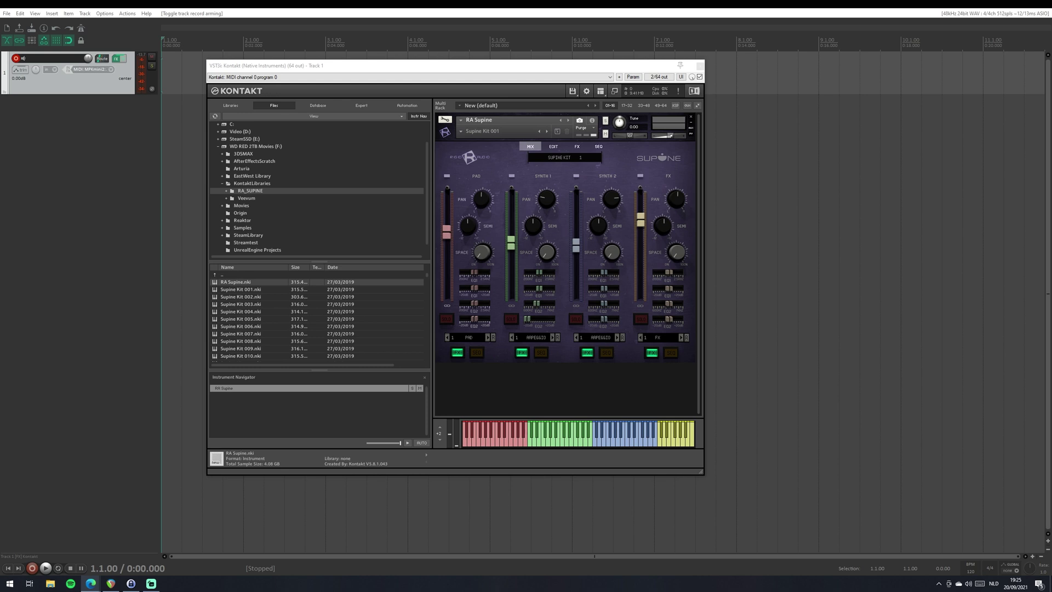
key(alt+Tab)
scroll(689, 438, down, 2)
drag(510, 69, 559, 97)
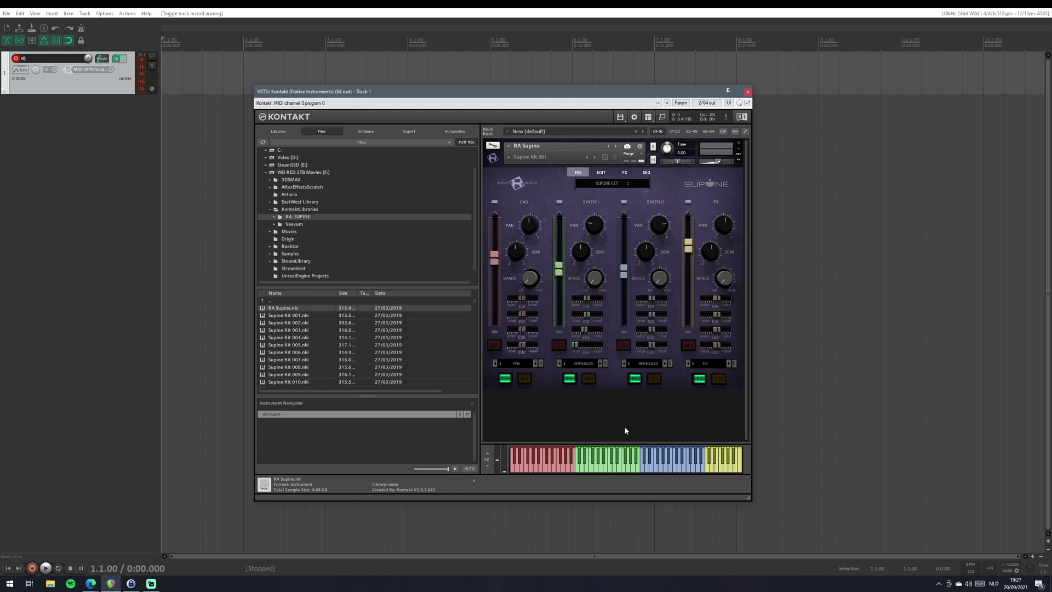
Try out the Synth 1 pan and semitone tuning, and reset the tuning to its default.
click(601, 225)
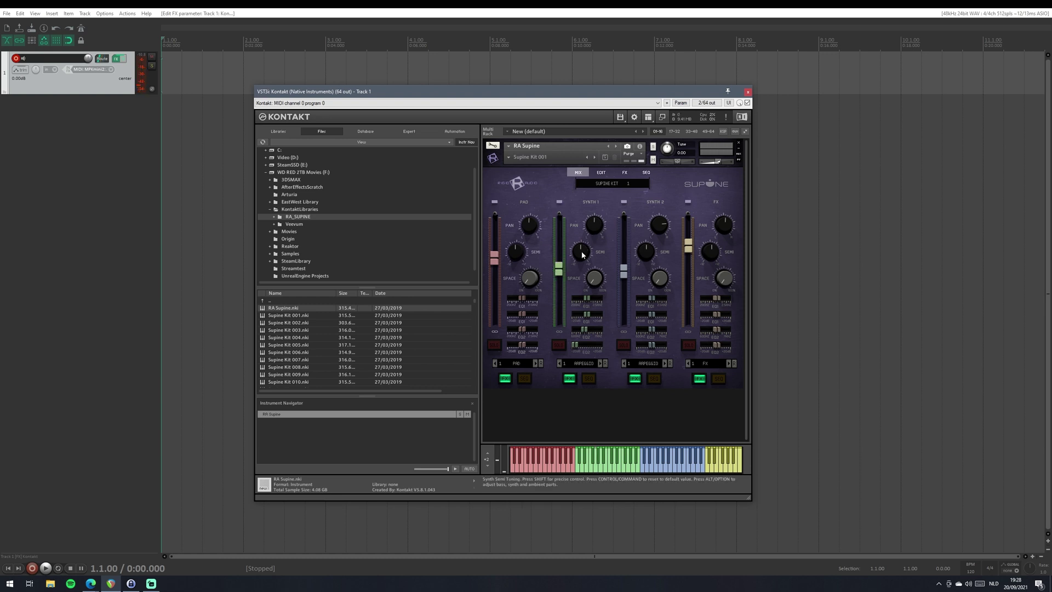
mouse_move(588, 258)
mouse_down()
mouse_move(591, 234)
mouse_move(590, 277)
mouse_move(590, 257)
mouse_up()
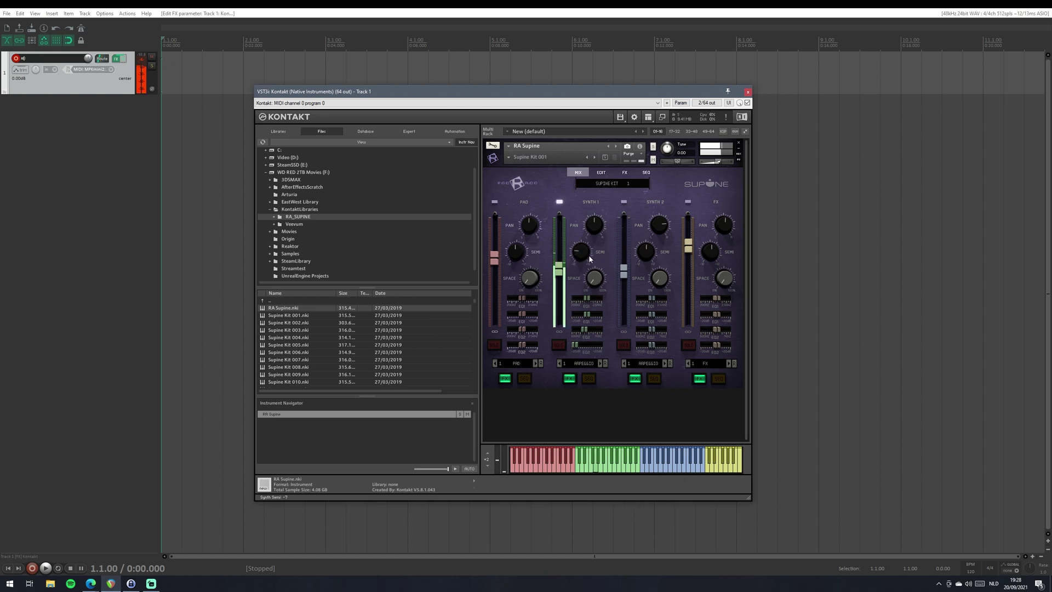
ctrl+click(577, 254)
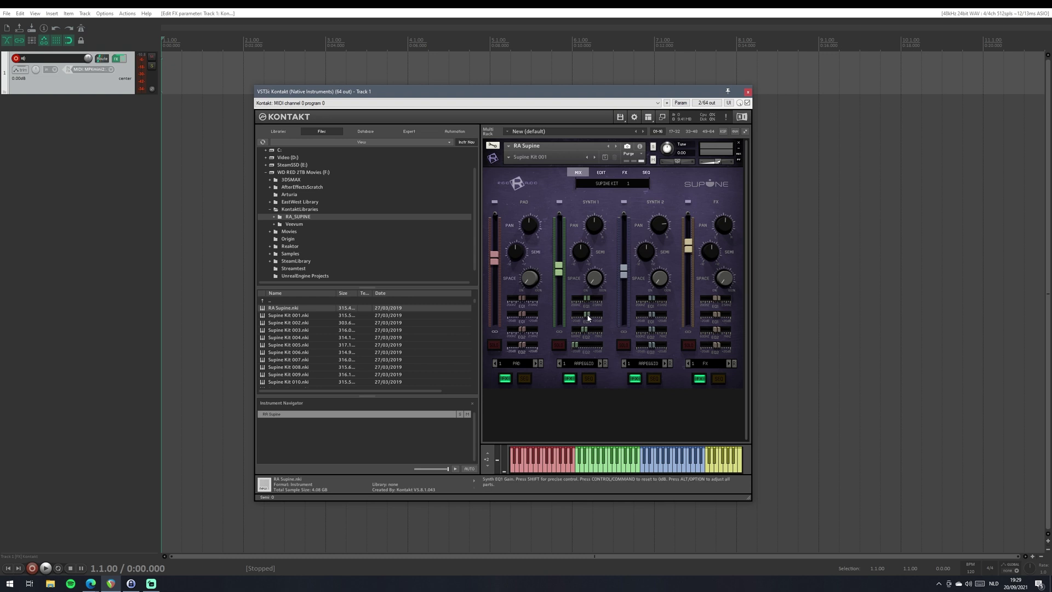
Try out the EQ sliders of the Synth 1 channel, including the lowest one.
mouse_move(587, 314)
mouse_down()
mouse_move(576, 315)
mouse_move(603, 318)
mouse_move(569, 323)
mouse_move(588, 324)
mouse_up()
drag(577, 348, 583, 352)
drag(588, 346, 575, 347)
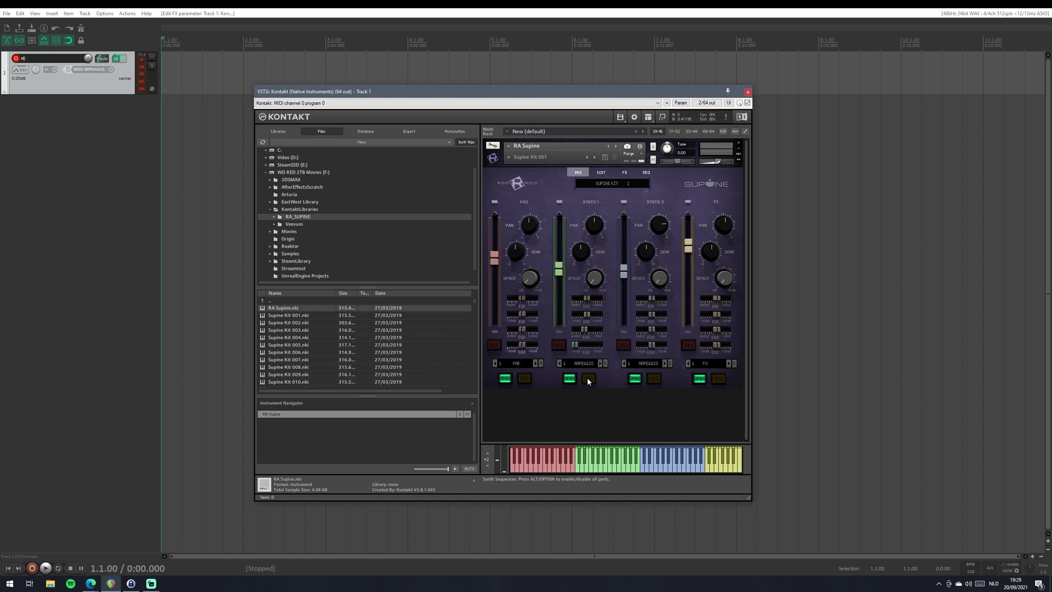
Examine the Synth 1 sound list and the Supine Kit snapshot list, leaving both selections as they are.
click(579, 365)
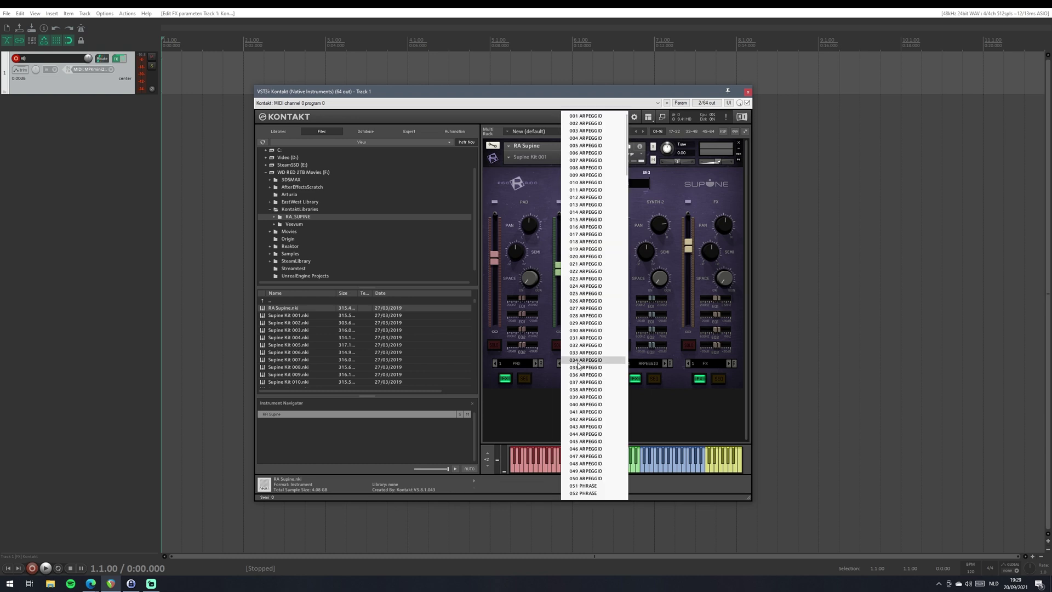
click(672, 411)
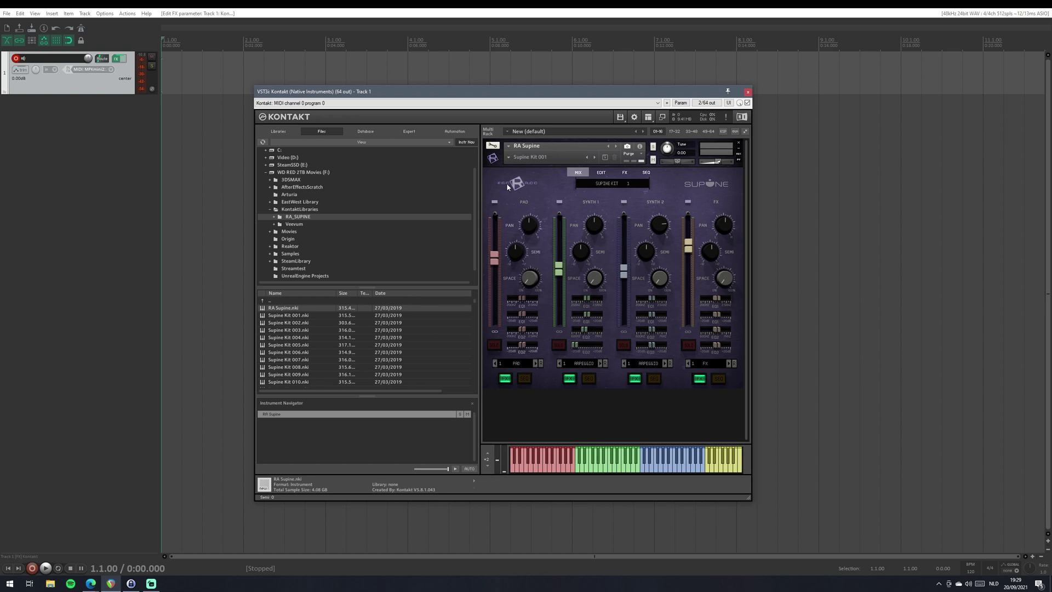
click(508, 158)
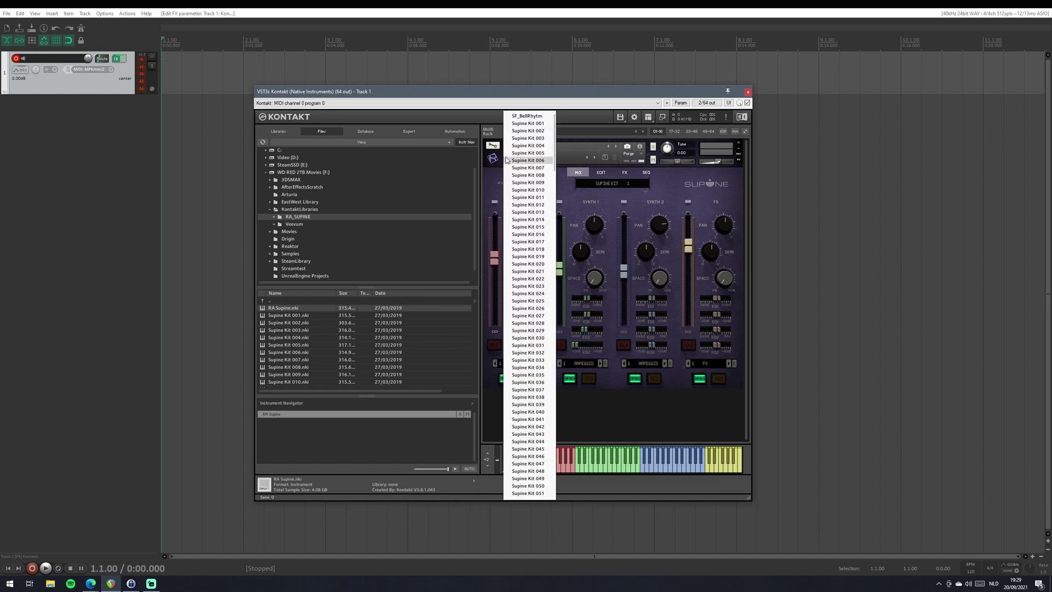
scroll(530, 355, down, 19)
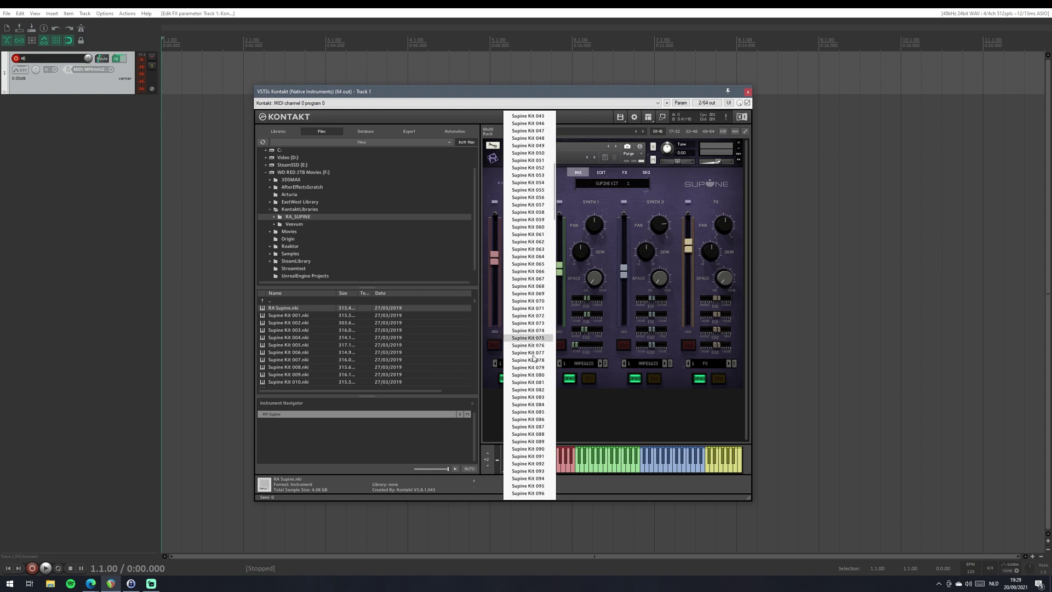
scroll(531, 355, down, 20)
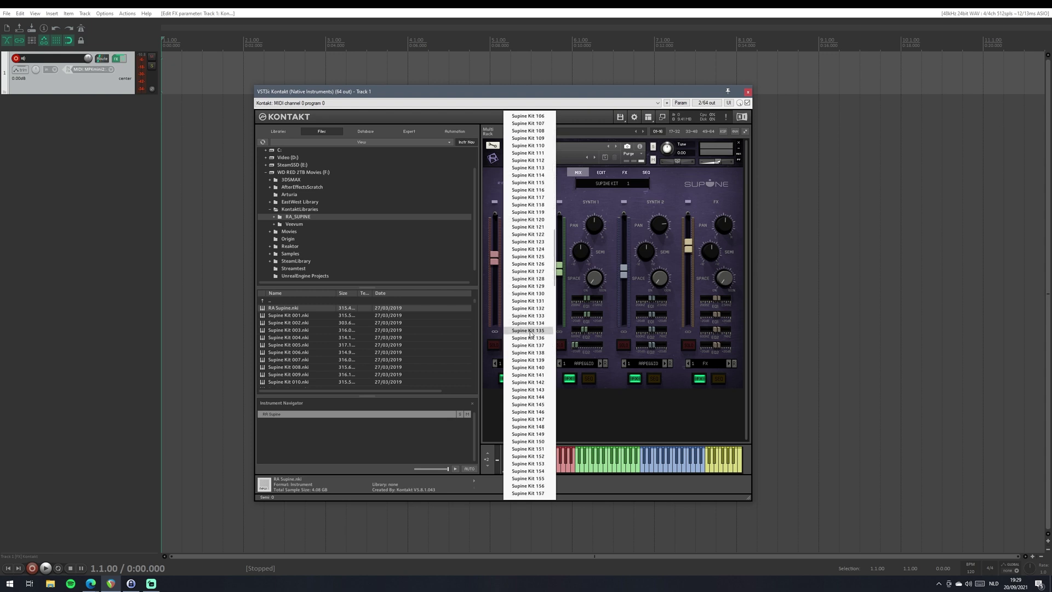
click(585, 364)
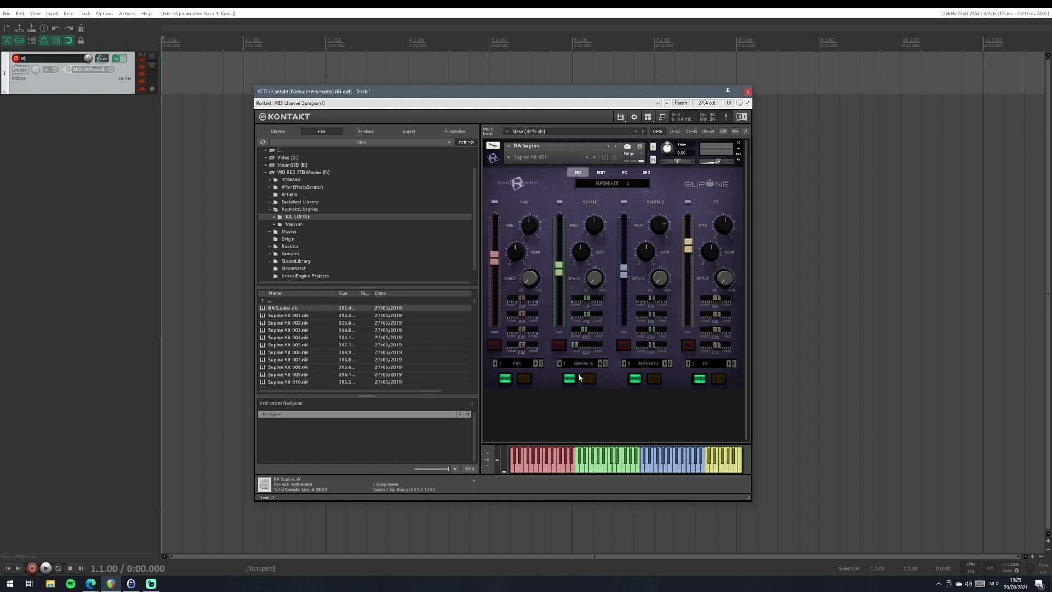
Load the sound 192 CHOIR A into the Synth 1 channel.
click(585, 364)
scroll(591, 408, down, 20)
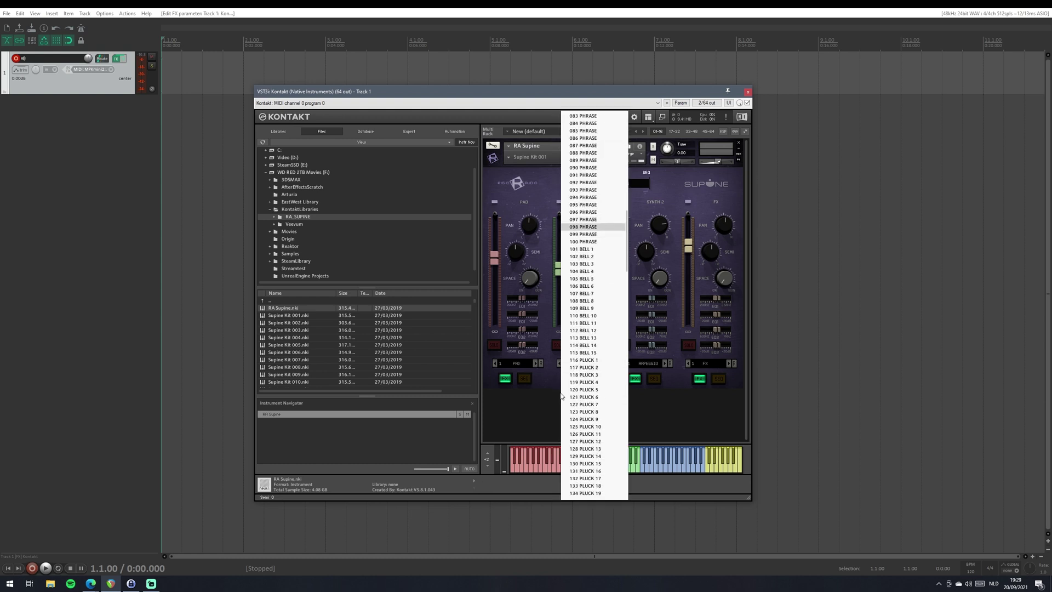
scroll(594, 449, down, 8)
scroll(594, 449, down, 16)
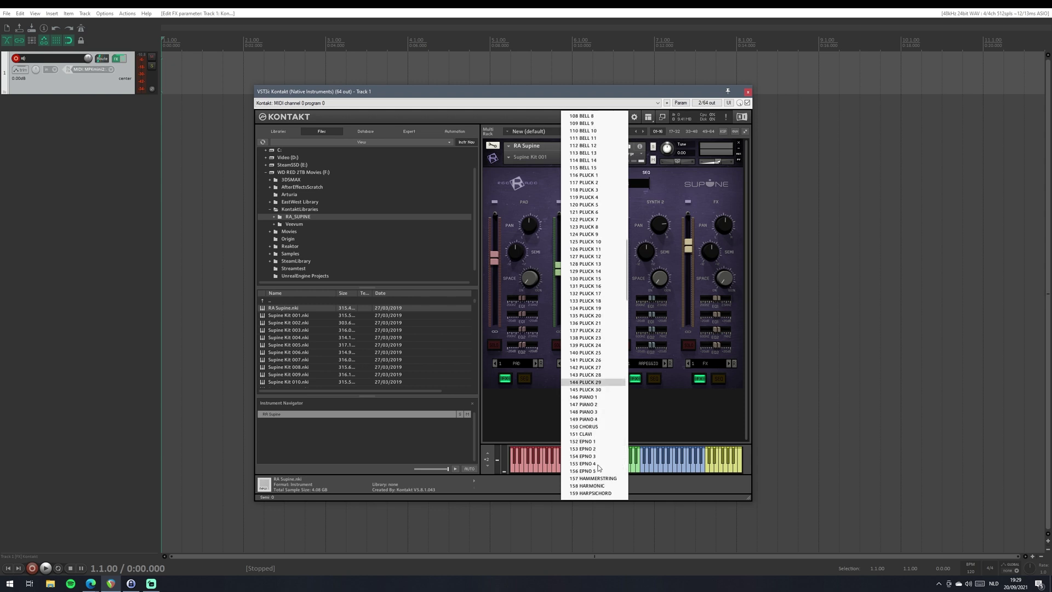
scroll(576, 458, down, 13)
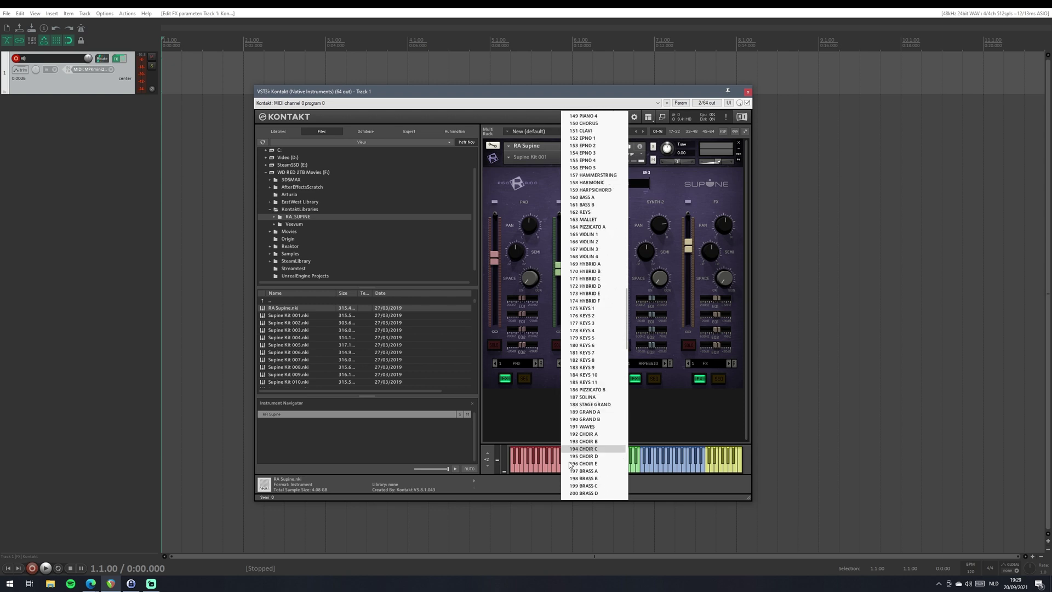
click(613, 309)
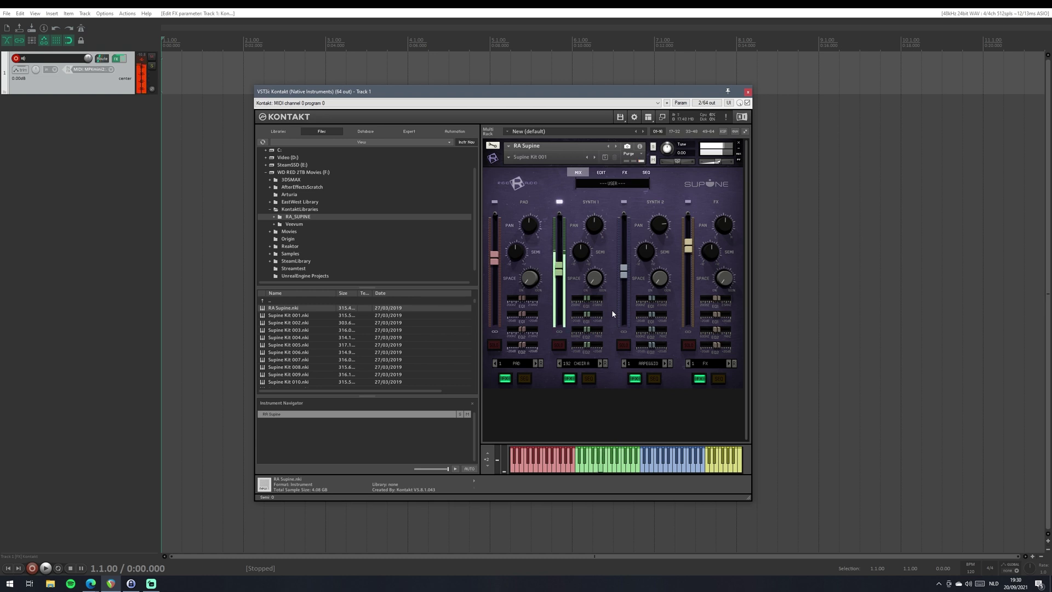
Disable the Synth 1 channel's effects and advance its sound to 194 CHOIR C.
click(568, 379)
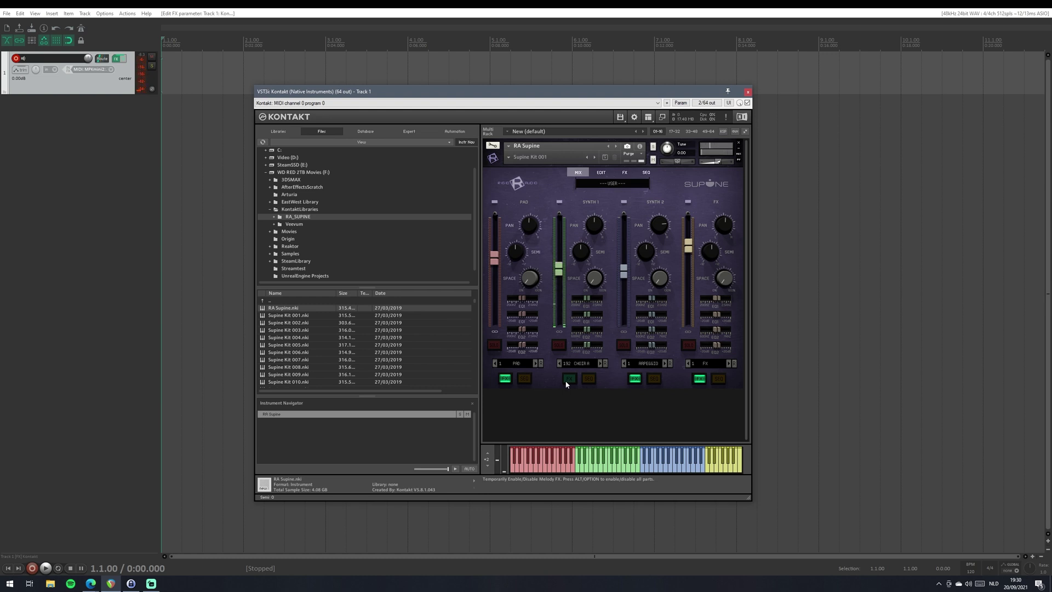
click(601, 364)
click(601, 363)
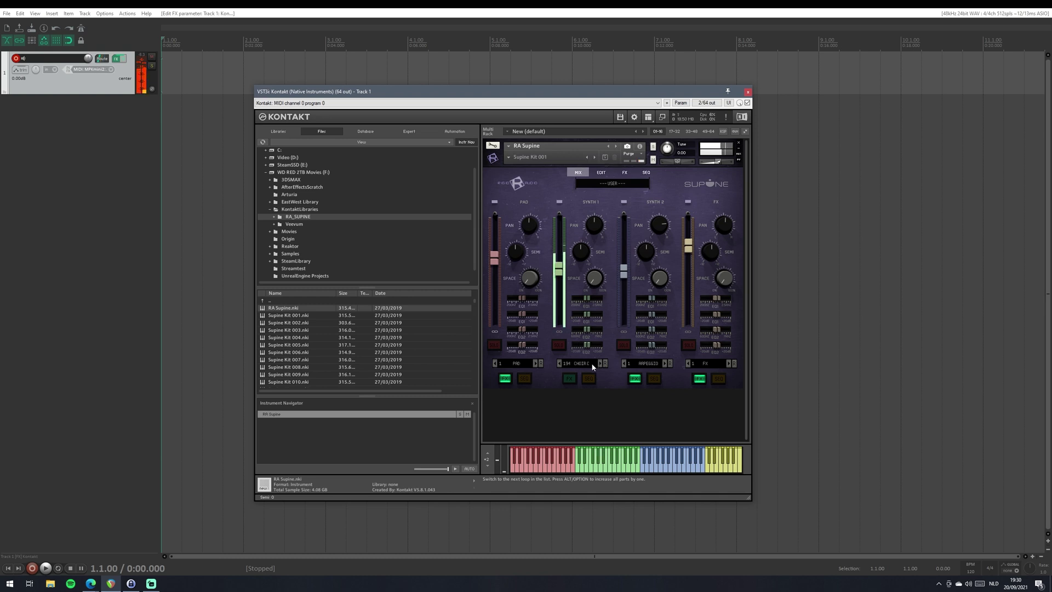
Examine the Synth 1 sound list across its arpeggio, phrase, bell and pad entries, and close it without choosing.
click(575, 362)
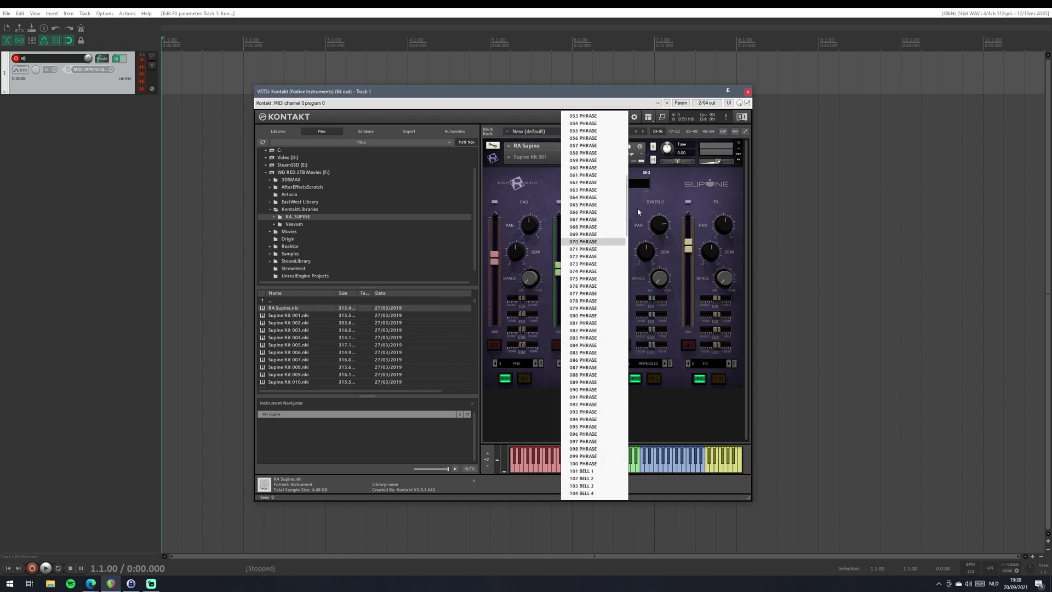
scroll(625, 230, up, 10)
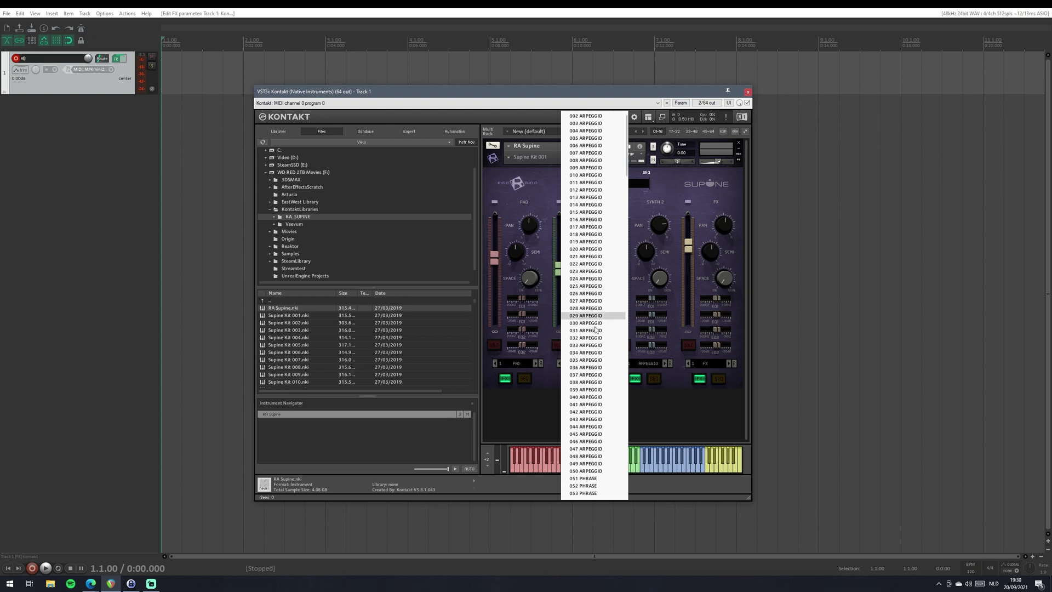
scroll(627, 353, down, 3)
scroll(627, 352, down, 20)
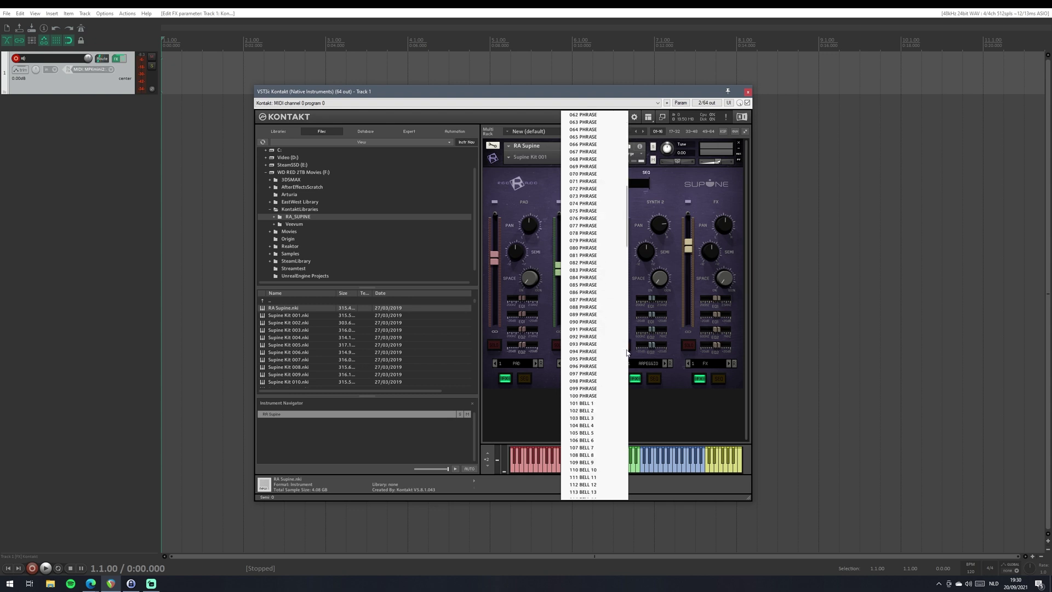
scroll(629, 374, down, 1)
scroll(629, 374, up, 3)
scroll(622, 282, up, 20)
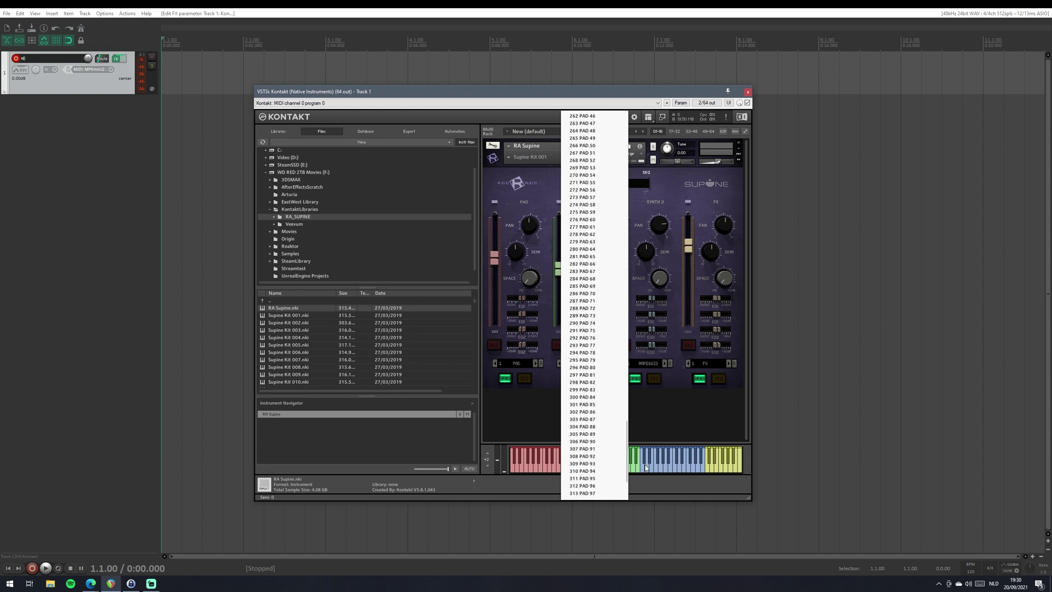
drag(622, 283, 660, 145)
click(666, 170)
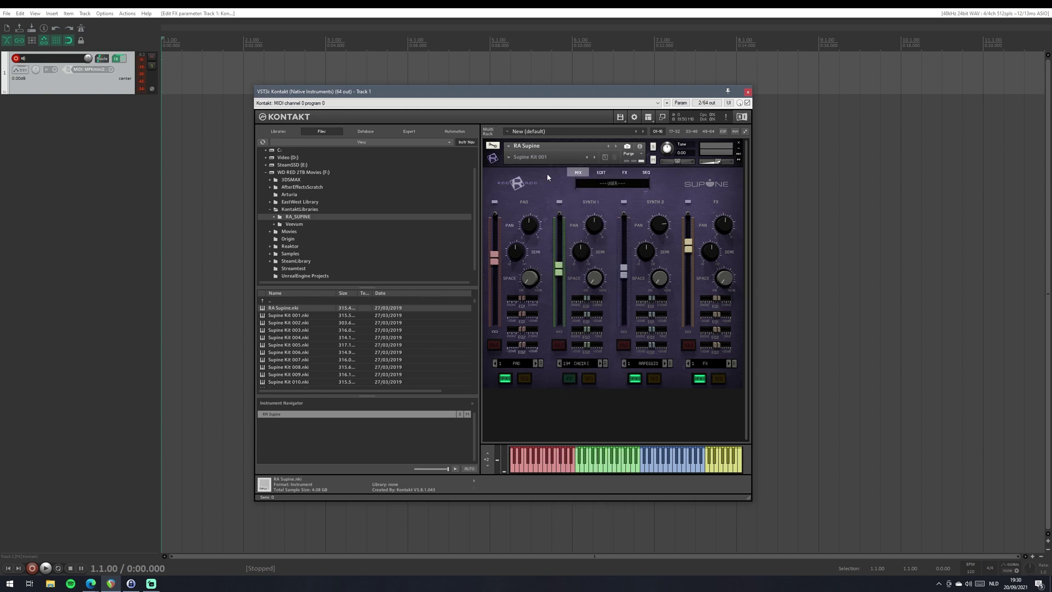
Load Supine Kit 001, go back to the SF_BellRhythm snapshot, and advance through the snapshots to Supine Kit 003.
click(597, 157)
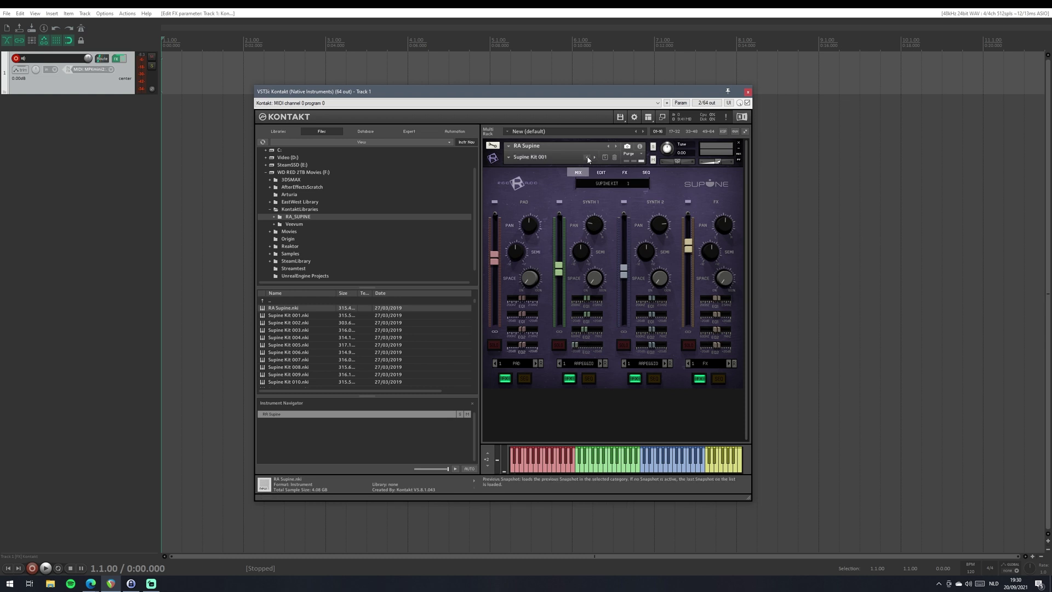
click(588, 160)
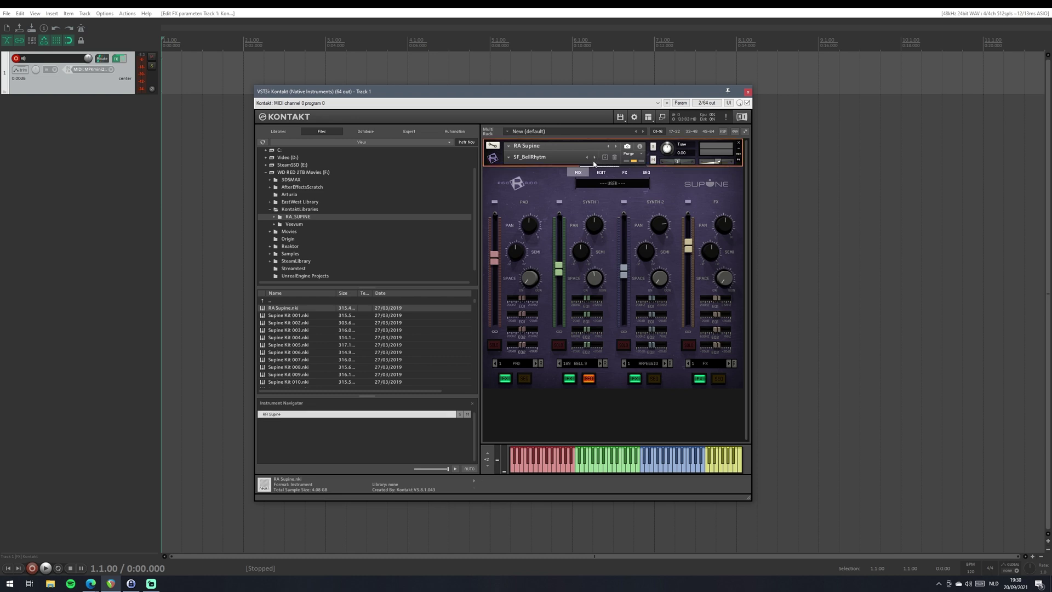
click(594, 160)
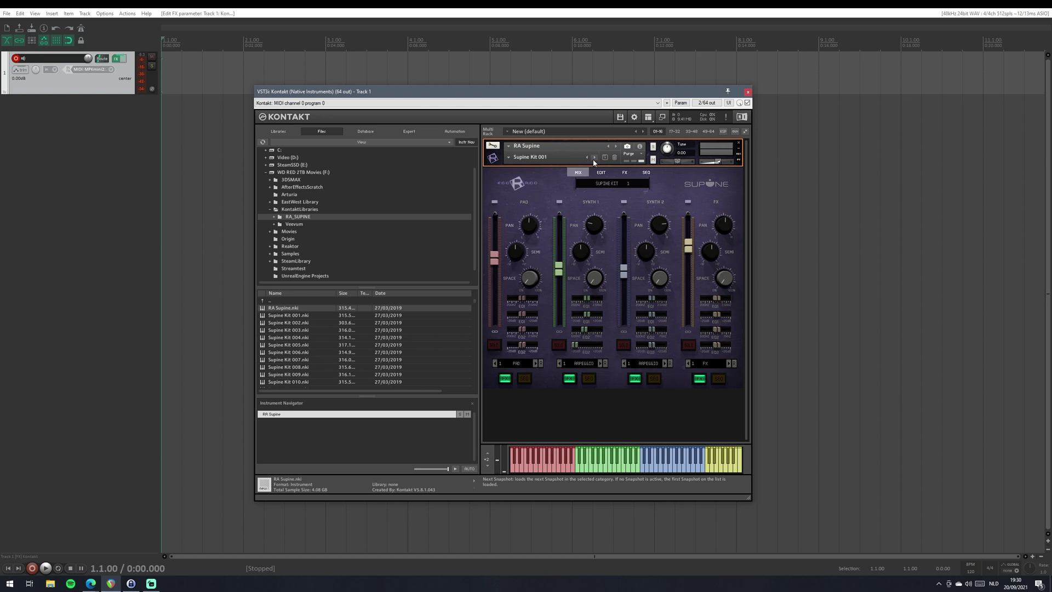
click(594, 159)
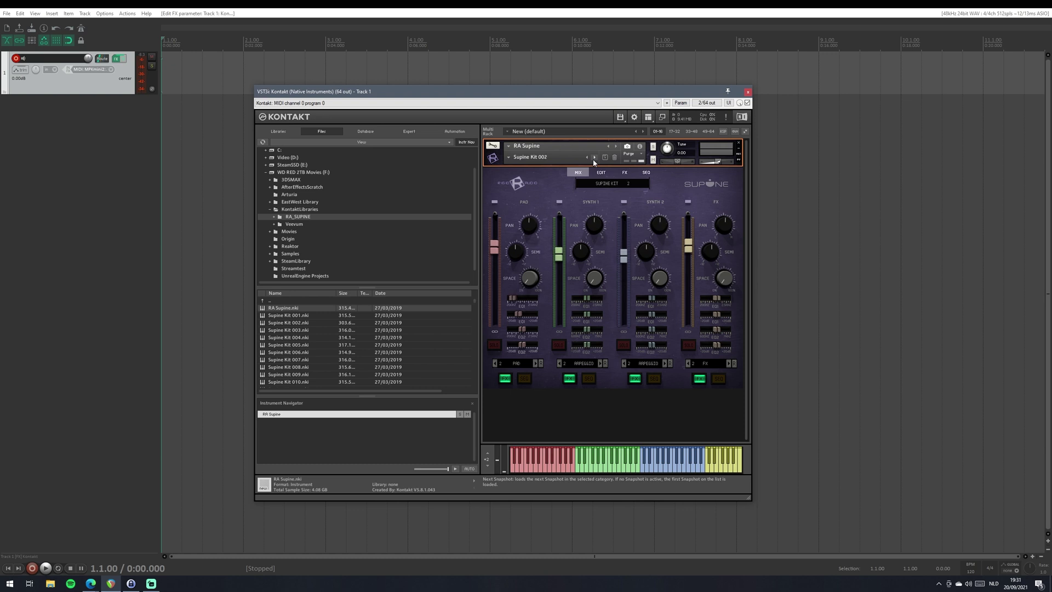
click(594, 159)
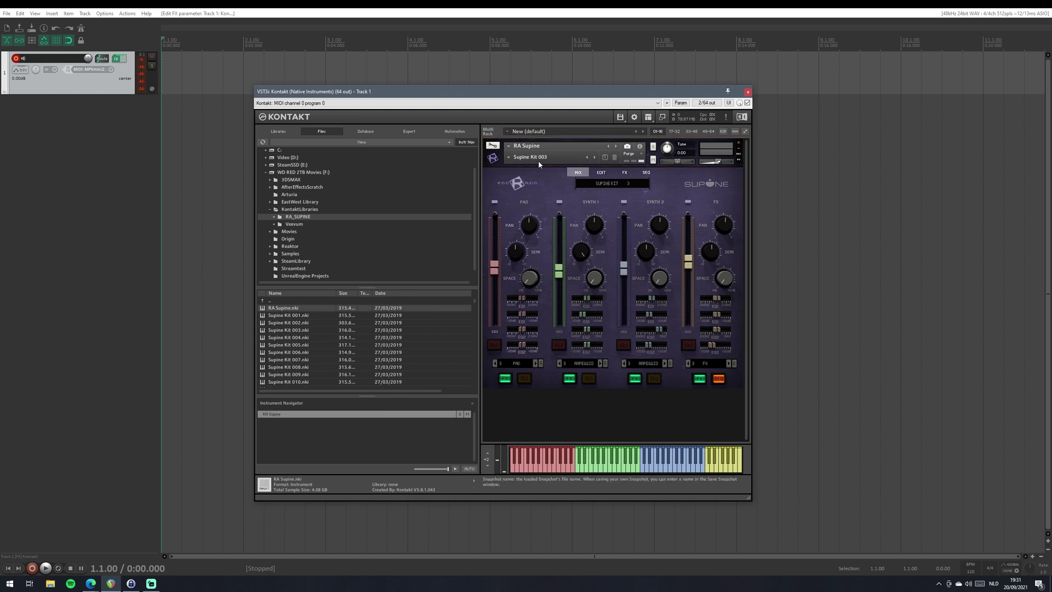
Load the Supine Kit 001 snapshot from the snapshot list.
click(509, 157)
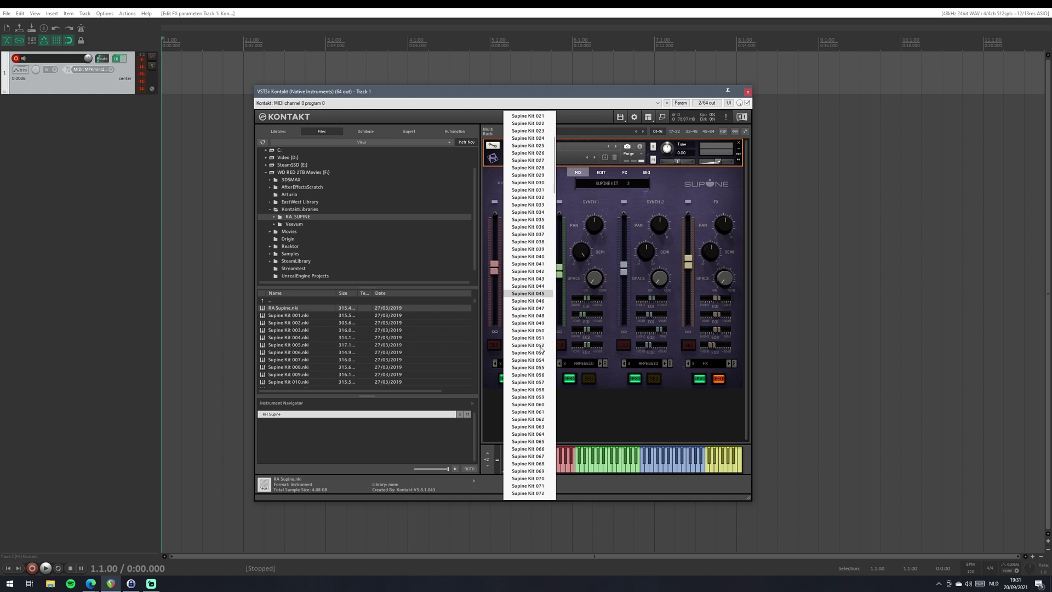
drag(555, 200, 569, 164)
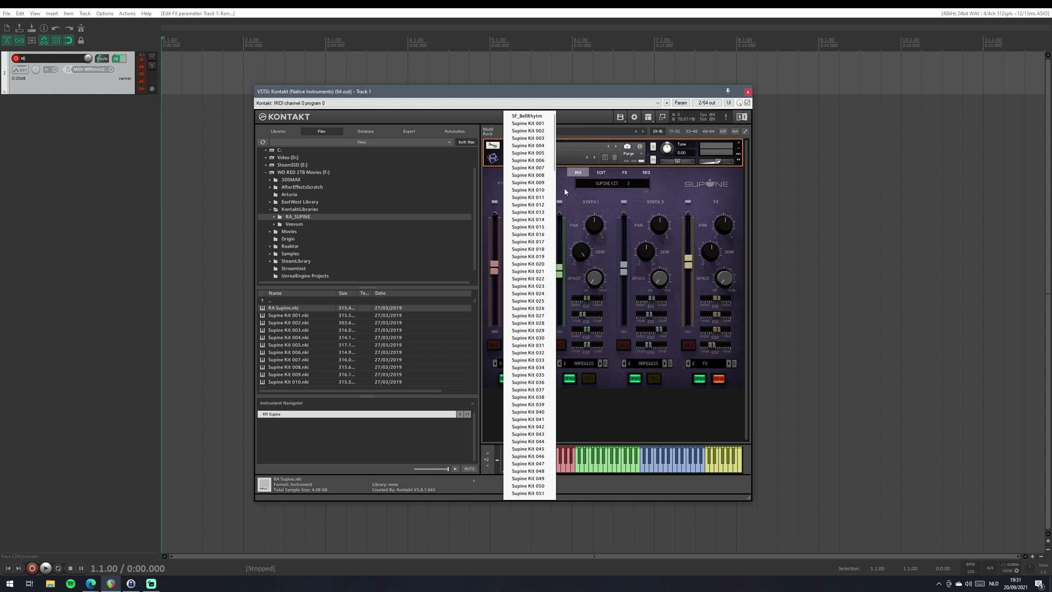
click(528, 124)
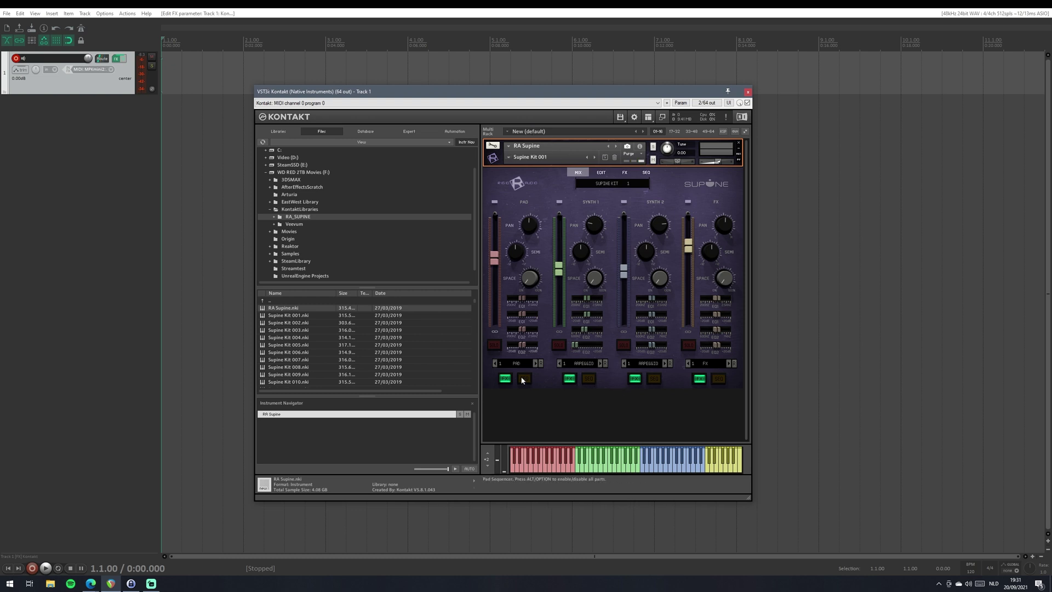
View the effects and sequencer pages of the pad part and return to the mixer page.
click(626, 173)
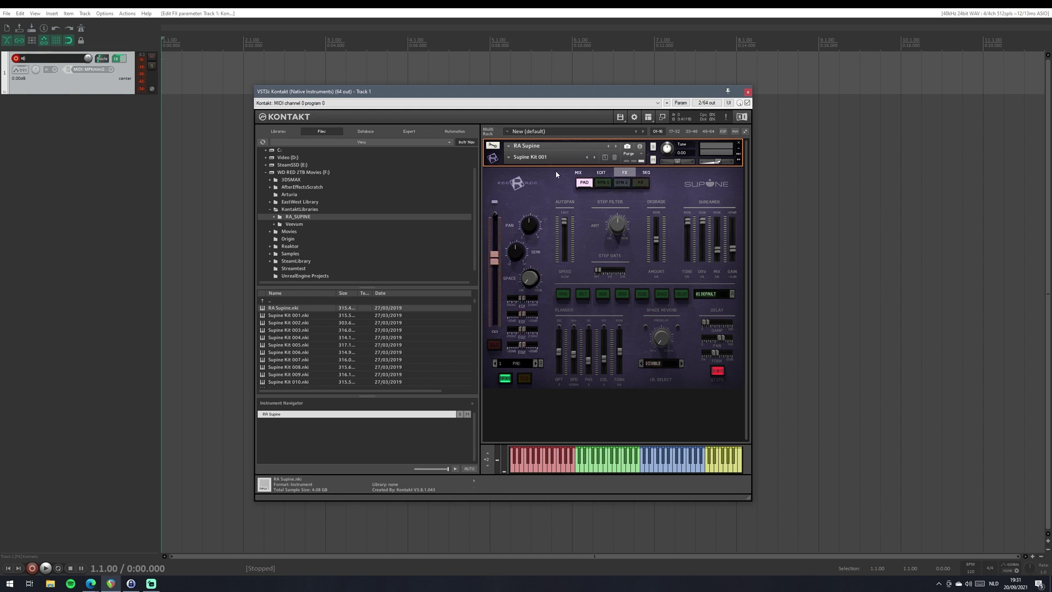
click(646, 172)
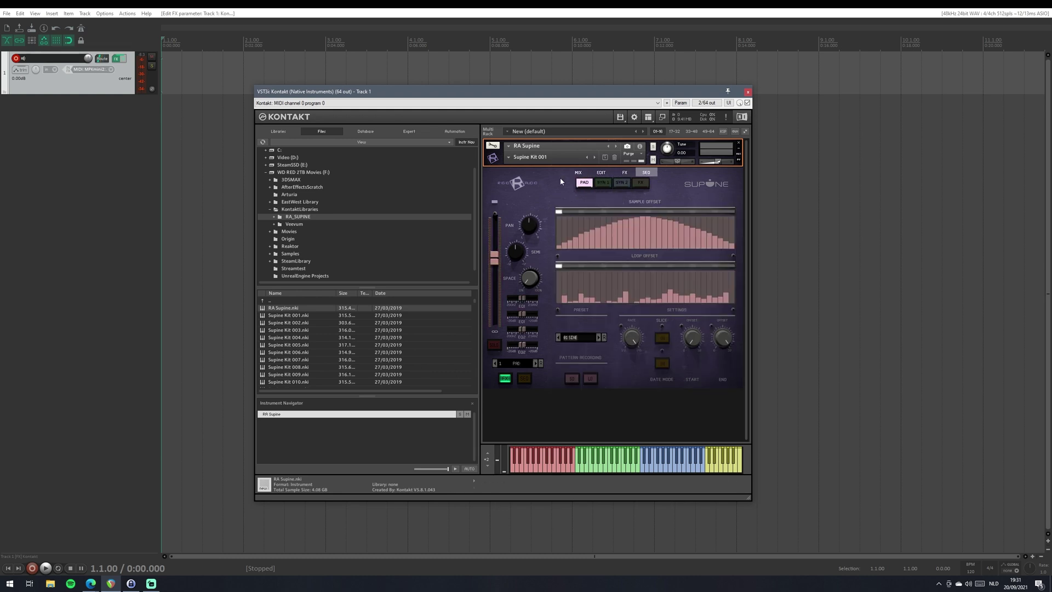
click(578, 174)
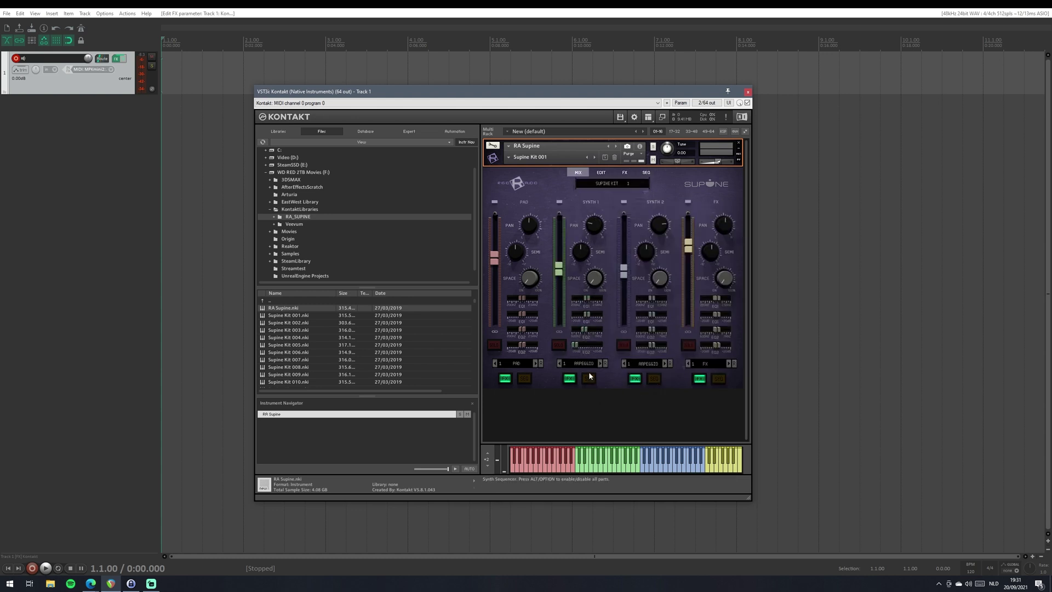
On the edit page of Synth 1, try a different loop speed twice and return to the default playback speed.
click(603, 174)
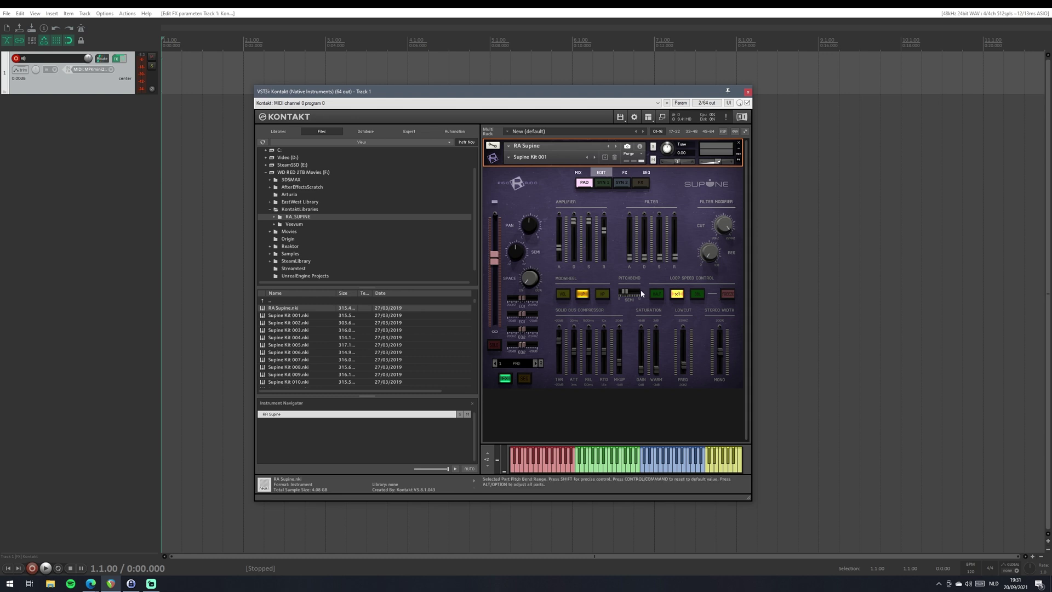
click(603, 182)
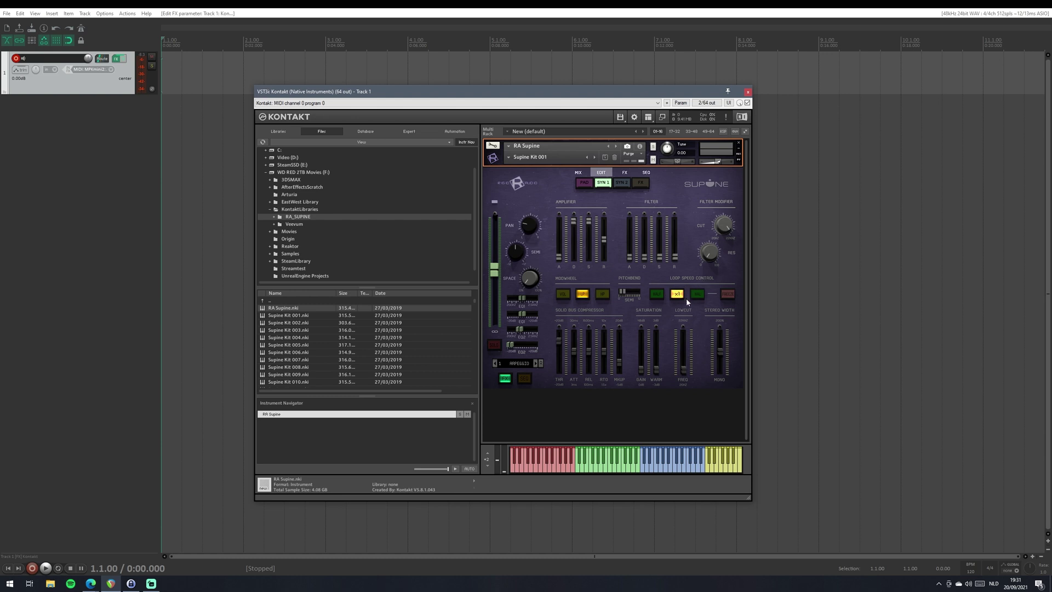
click(658, 295)
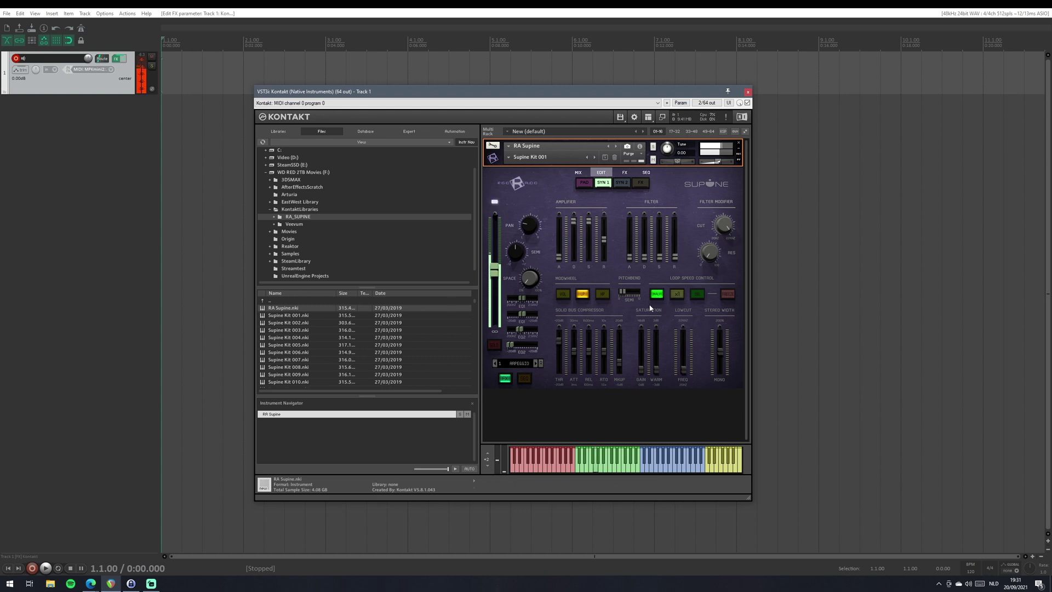
click(677, 294)
click(692, 297)
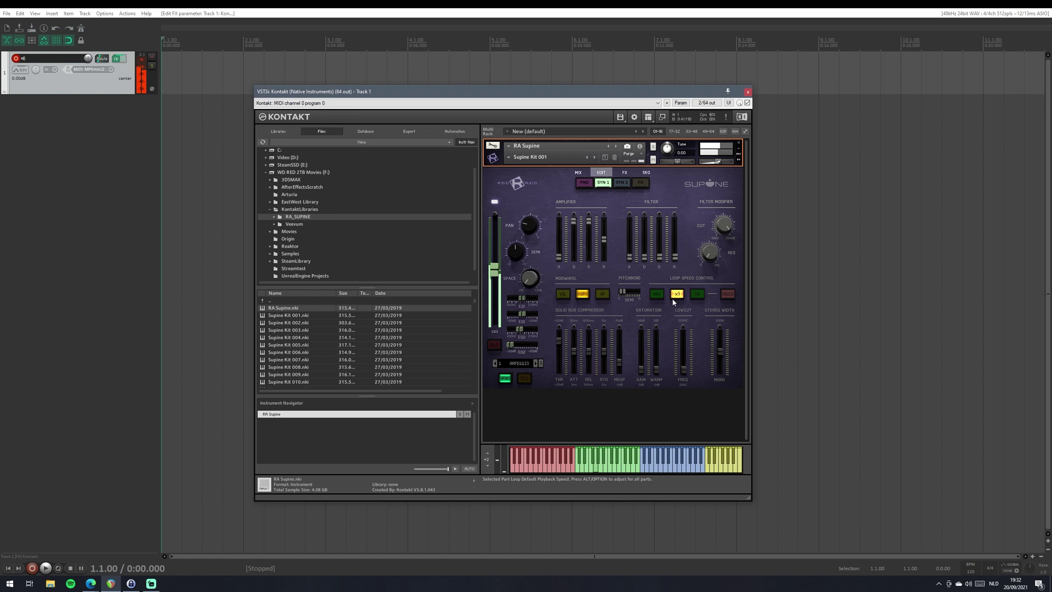
click(655, 296)
click(677, 296)
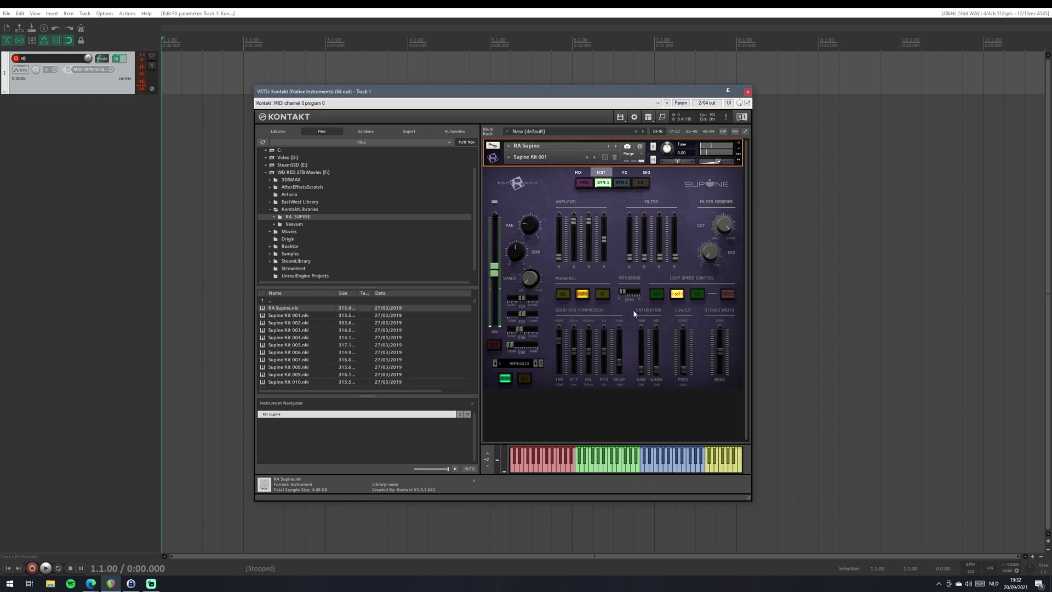
Try the loop freeze on the pad part's edit page and restore the default loop playback speed.
click(577, 173)
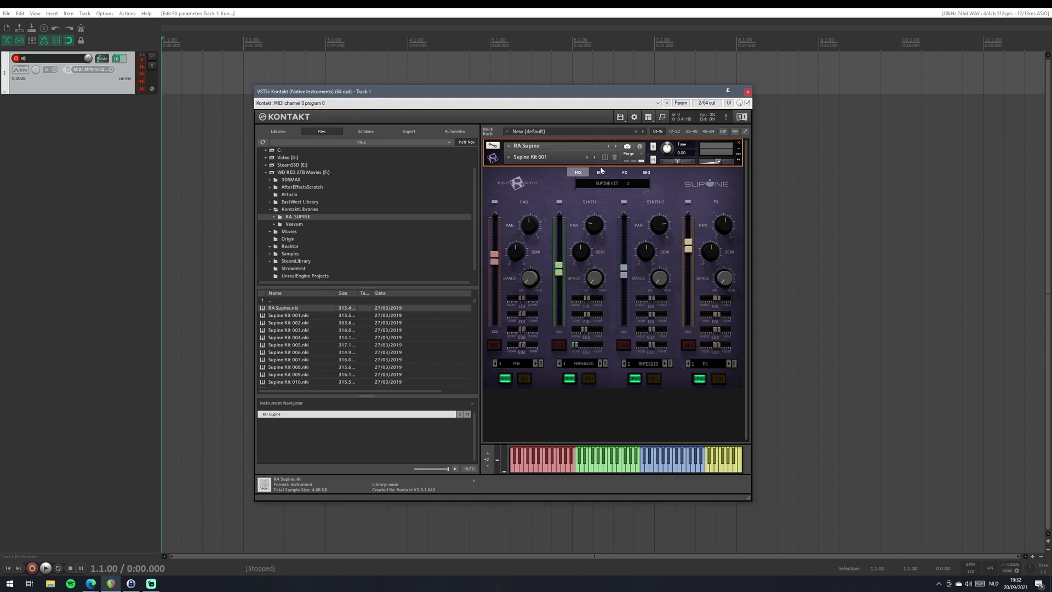
click(601, 172)
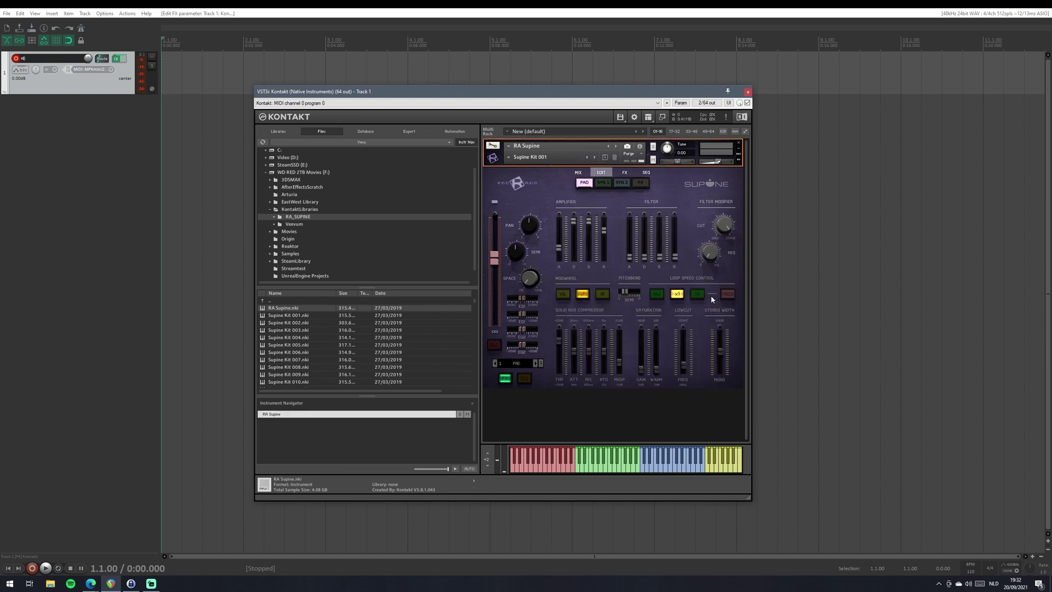
click(677, 294)
click(727, 294)
click(728, 296)
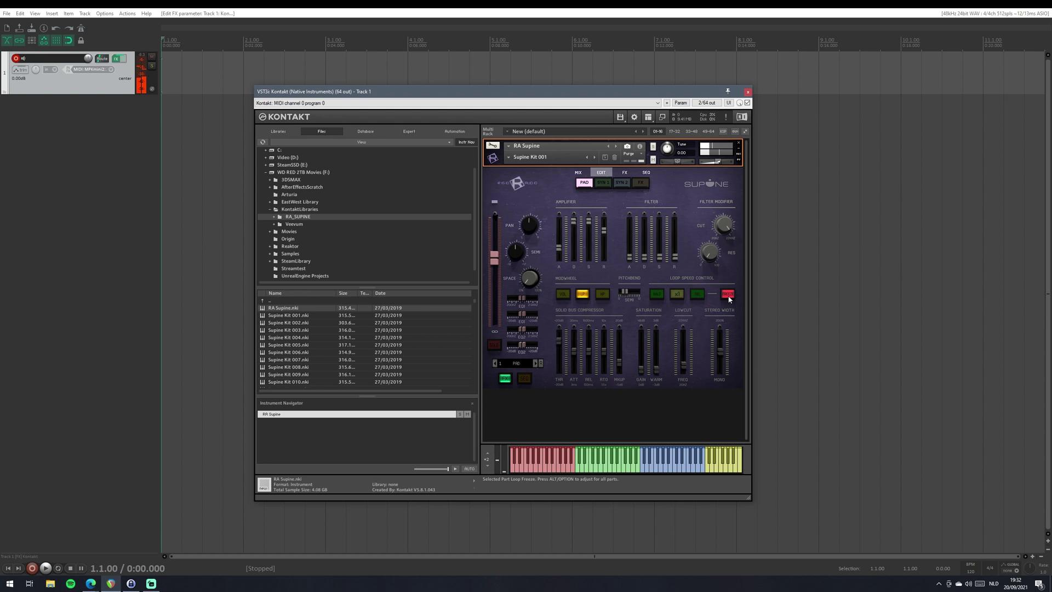
click(673, 296)
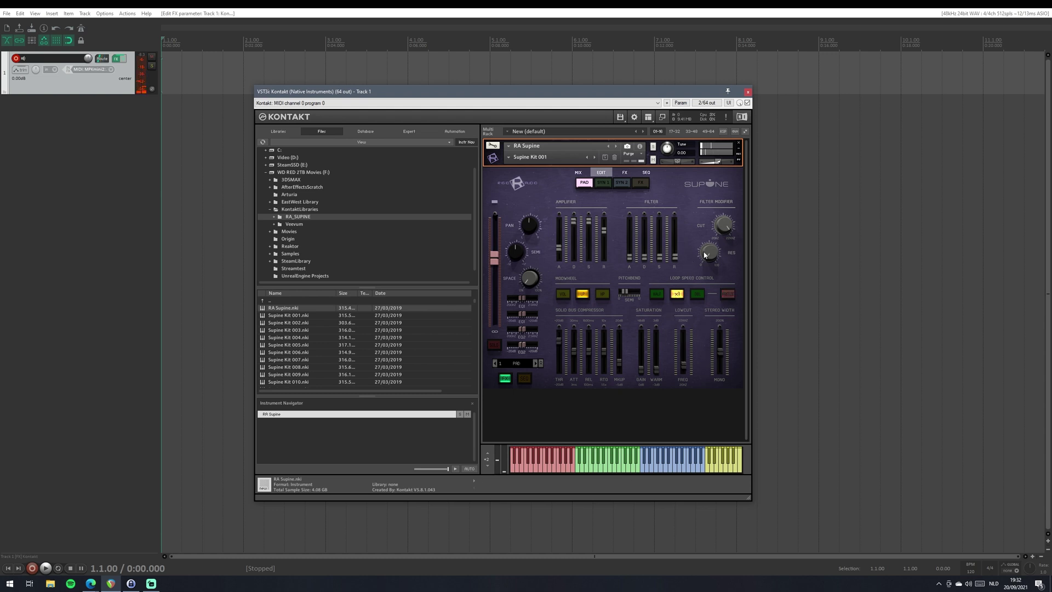
Compare the edit settings of Synth 1 and the pad, and lower the Synth 1 amplifier attack to its minimum.
click(603, 183)
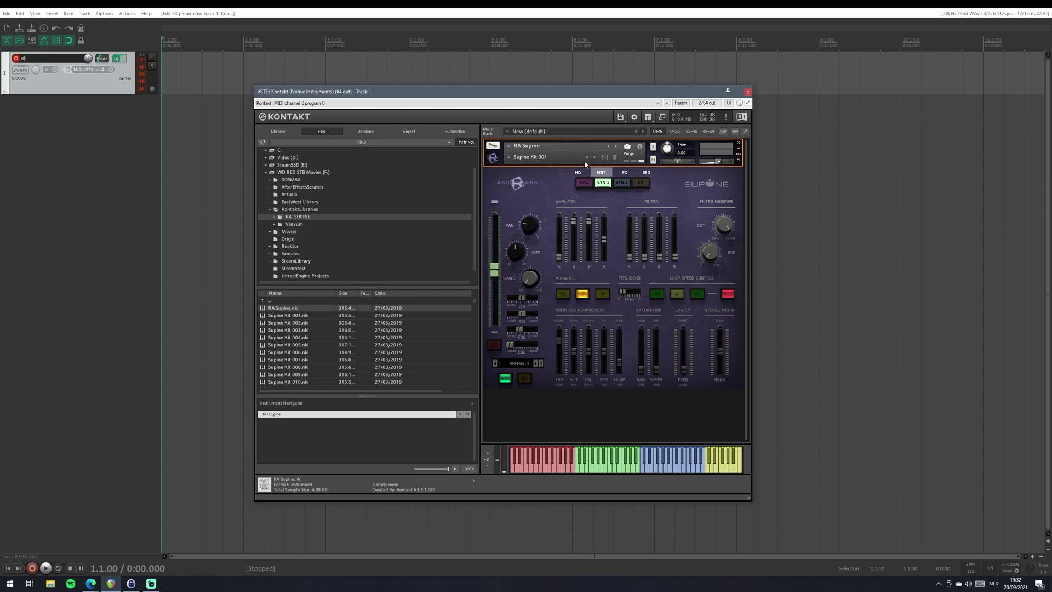
click(585, 183)
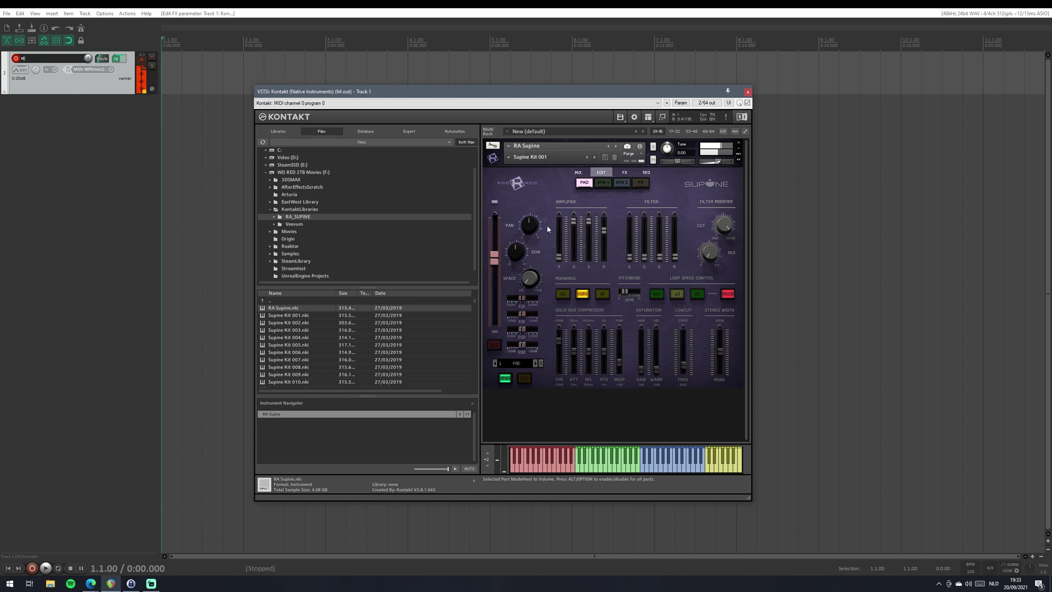
click(602, 183)
mouse_move(562, 247)
mouse_down()
mouse_move(566, 218)
mouse_move(561, 258)
mouse_up()
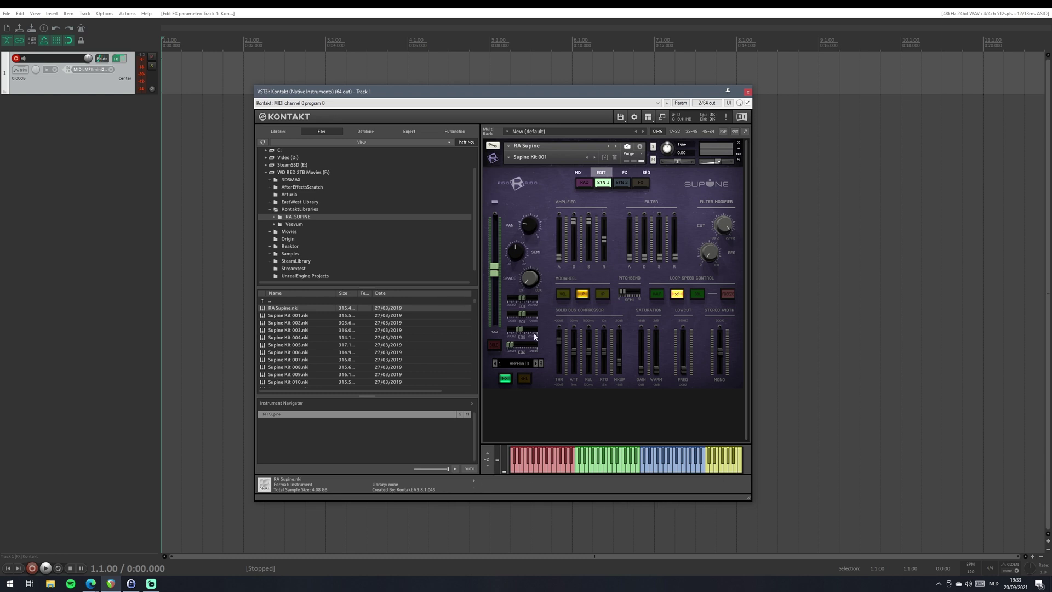
Enable the space reverb in the Synth 1 effects with the 03 ARENA C impulse, and raise the Synth 1 volume.
click(623, 173)
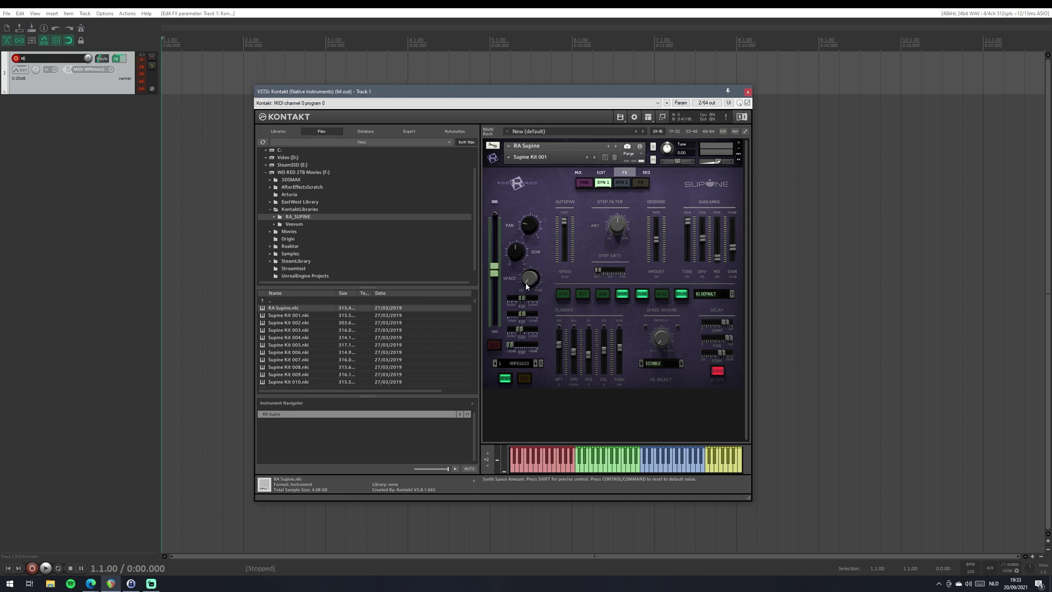
click(672, 360)
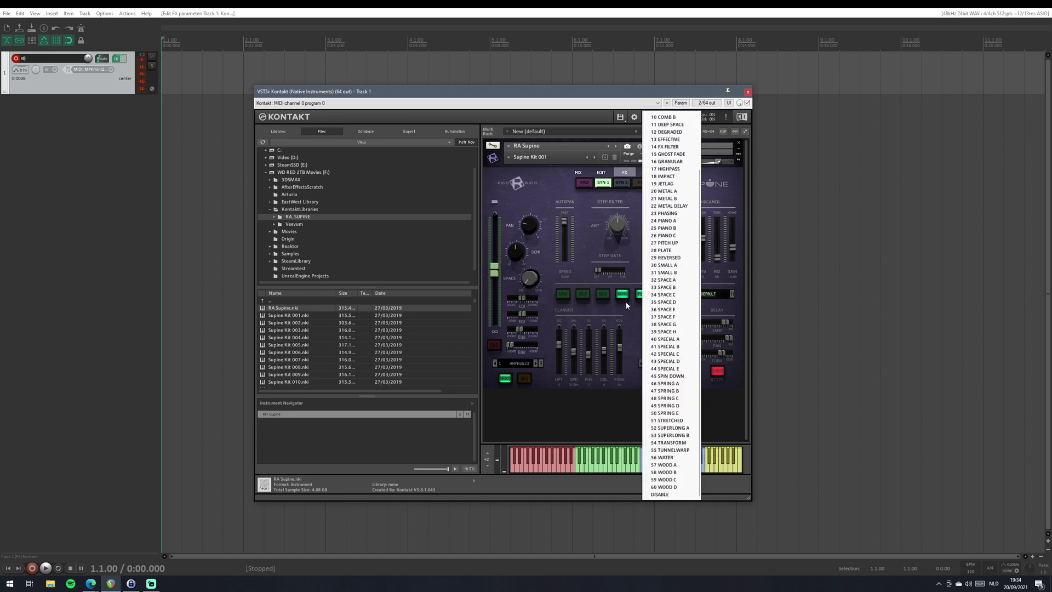
click(630, 285)
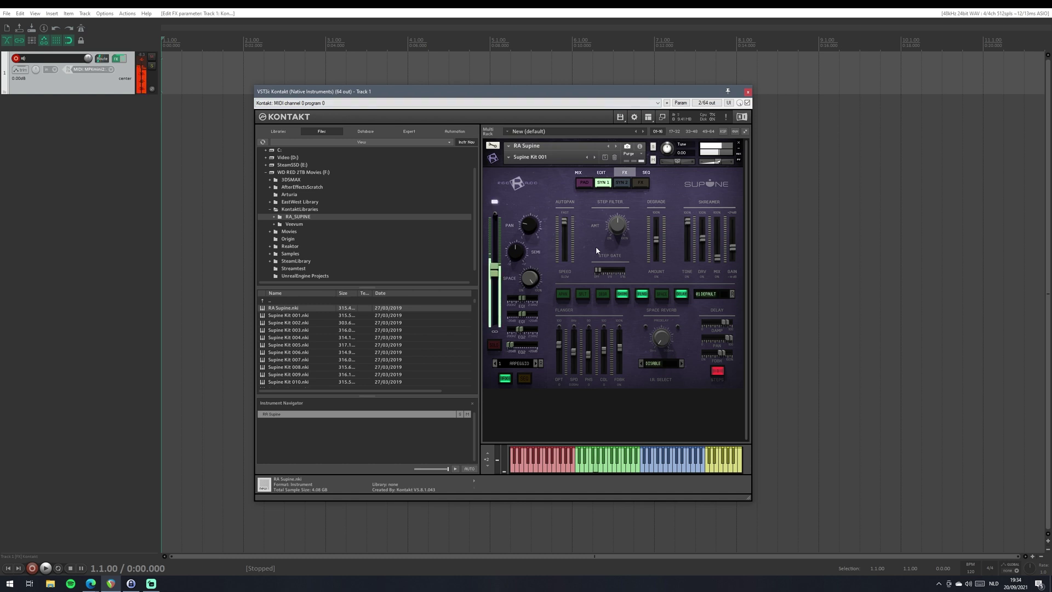
click(662, 294)
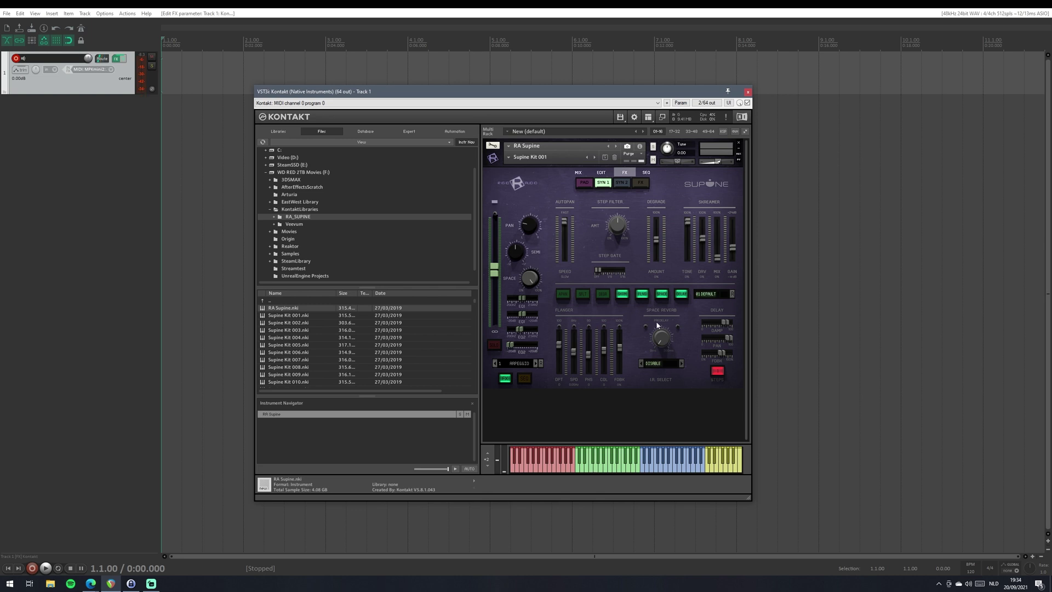
click(658, 363)
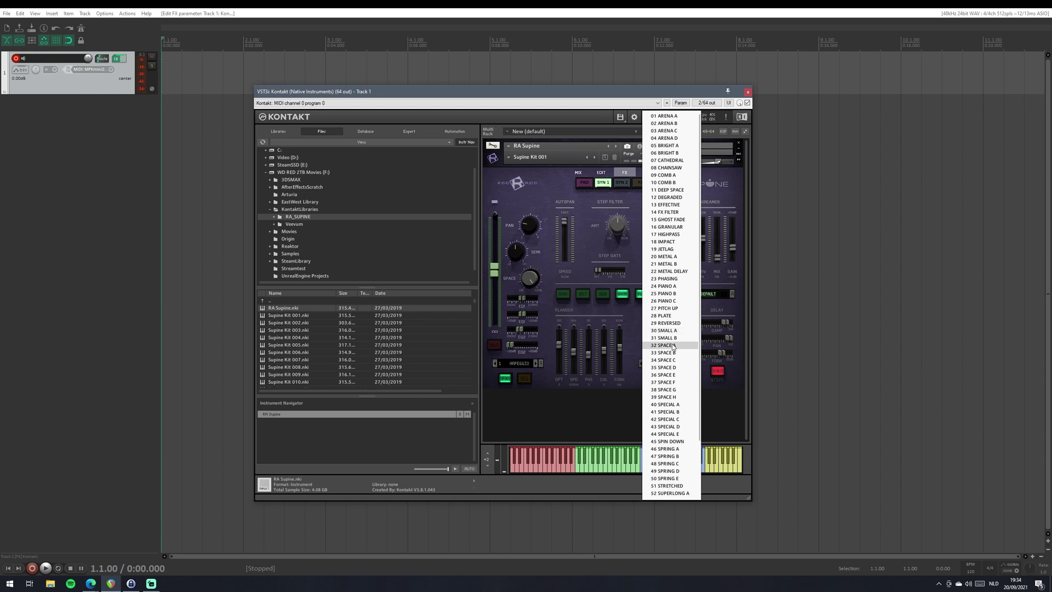
click(666, 131)
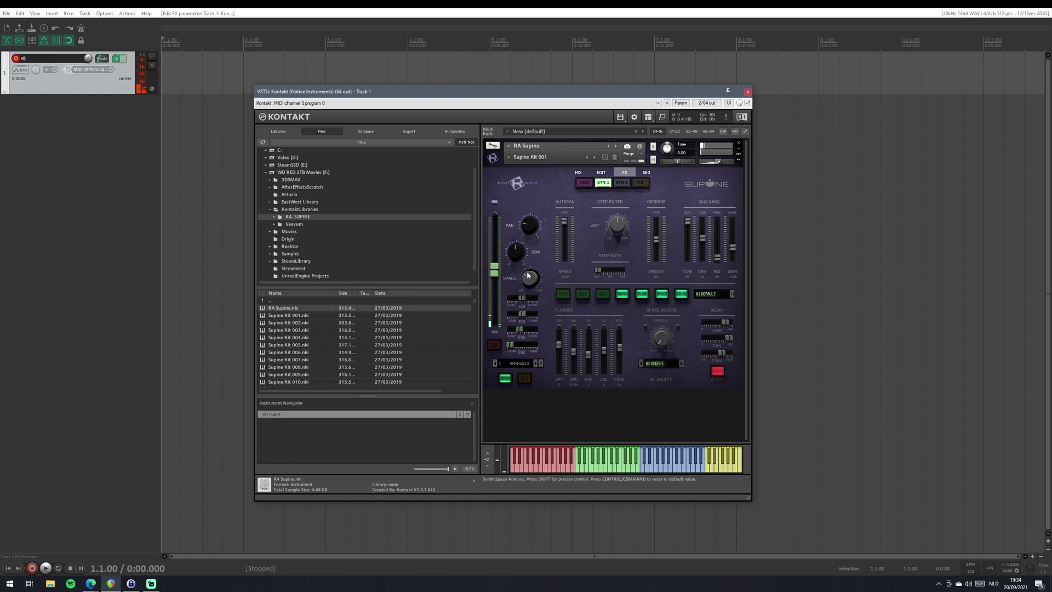
scroll(492, 259, up, 5)
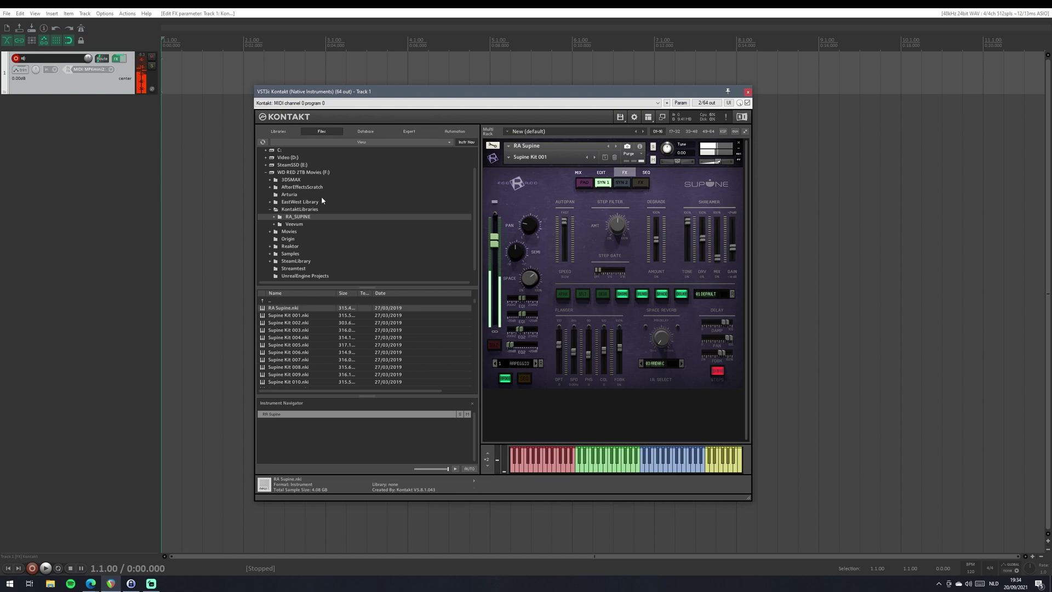
Audition the 30 SMALL A reverb impulse on Synth 1, disable the Screamer, and select the 58 WOOD B impulse.
click(647, 363)
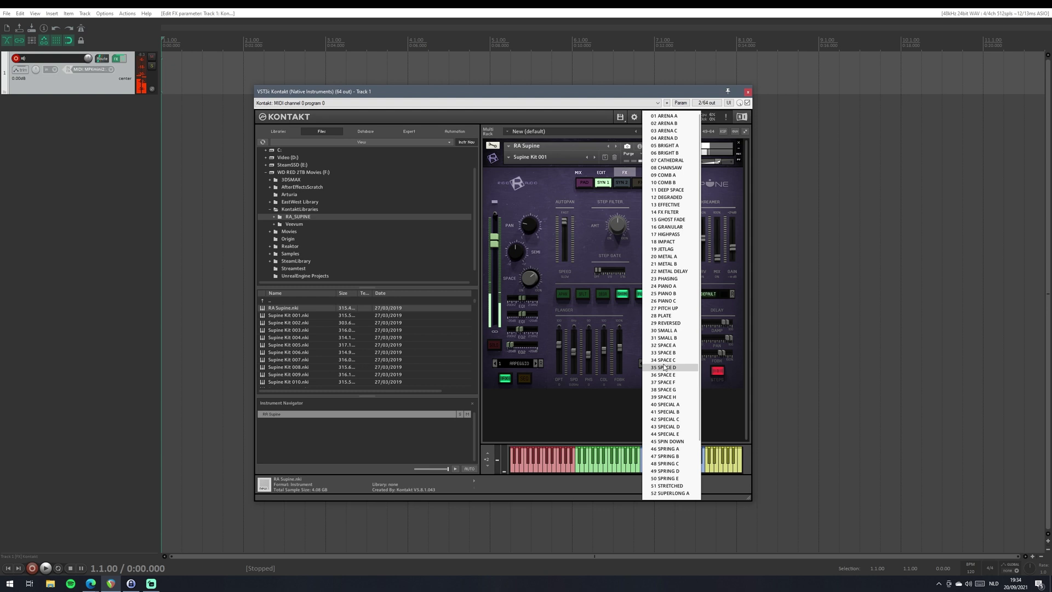
scroll(670, 367, down, 1)
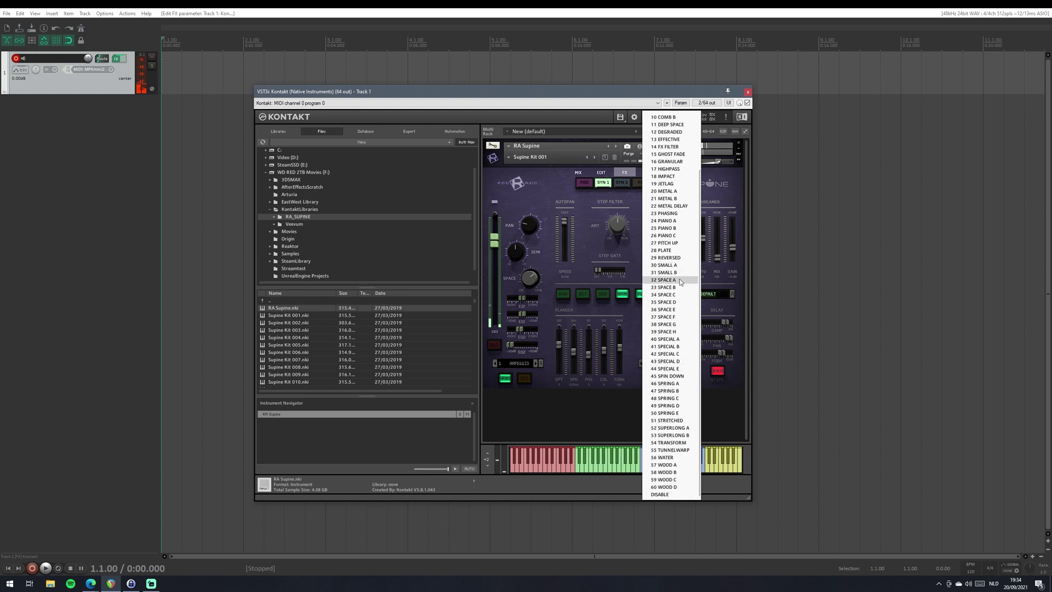
click(666, 266)
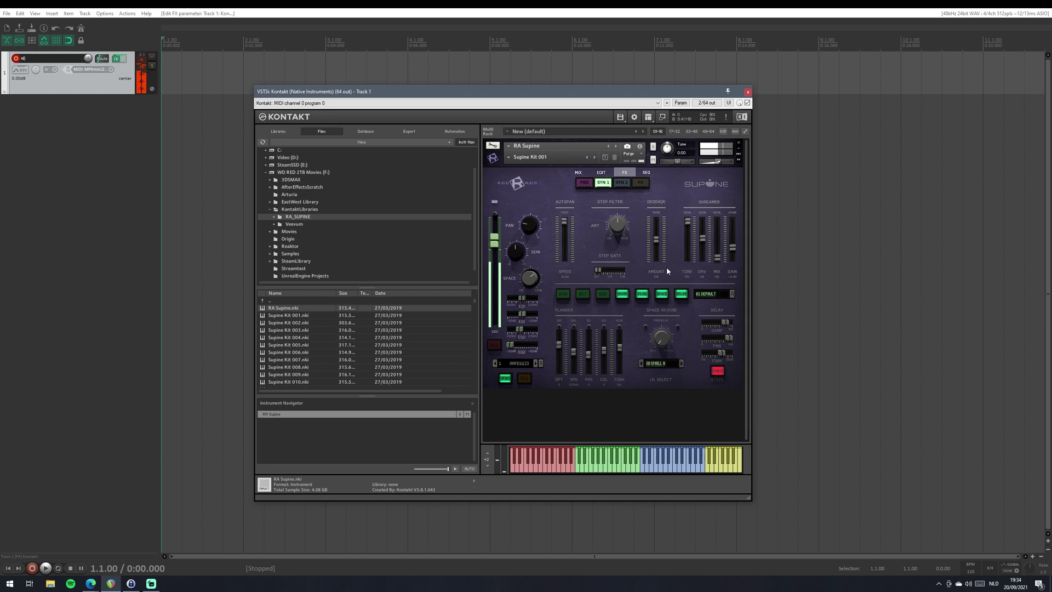
click(622, 293)
click(658, 364)
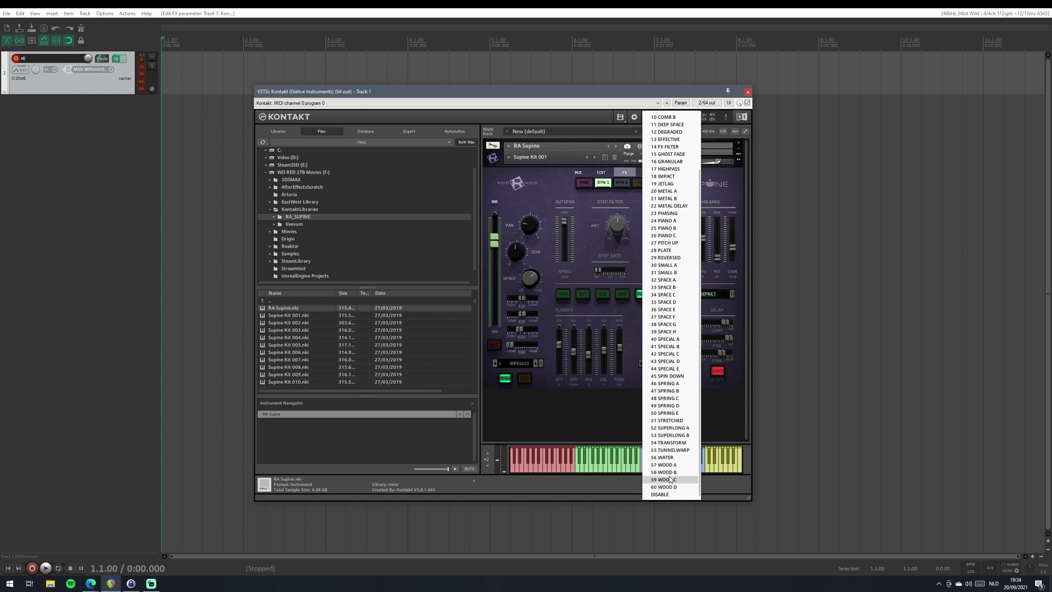
click(670, 474)
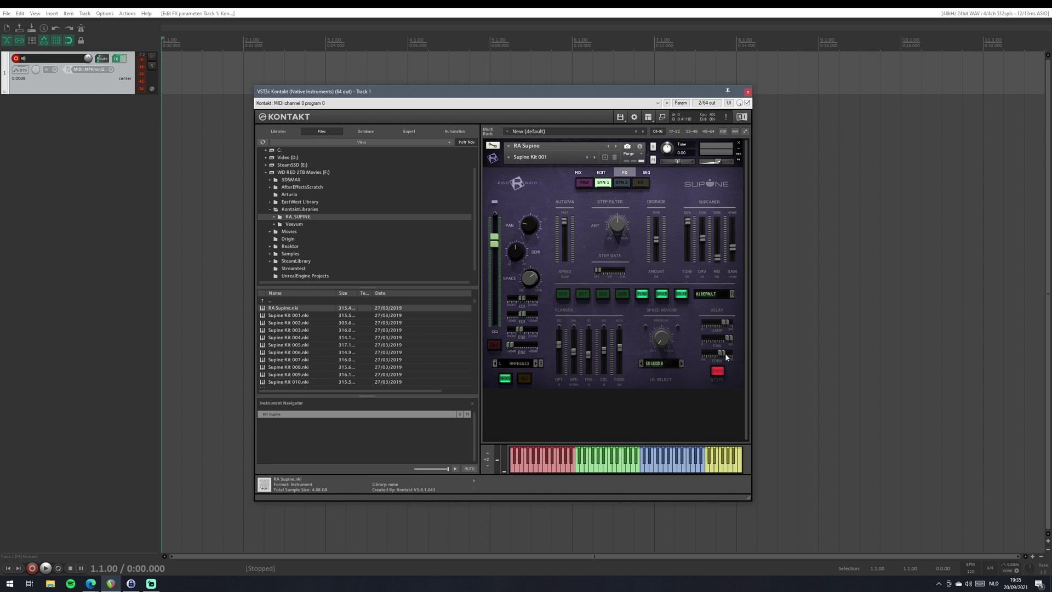
Disable the Synth 1 space reverb, and audition the autopan with a reduced slider setting before switching it off.
click(662, 294)
click(563, 294)
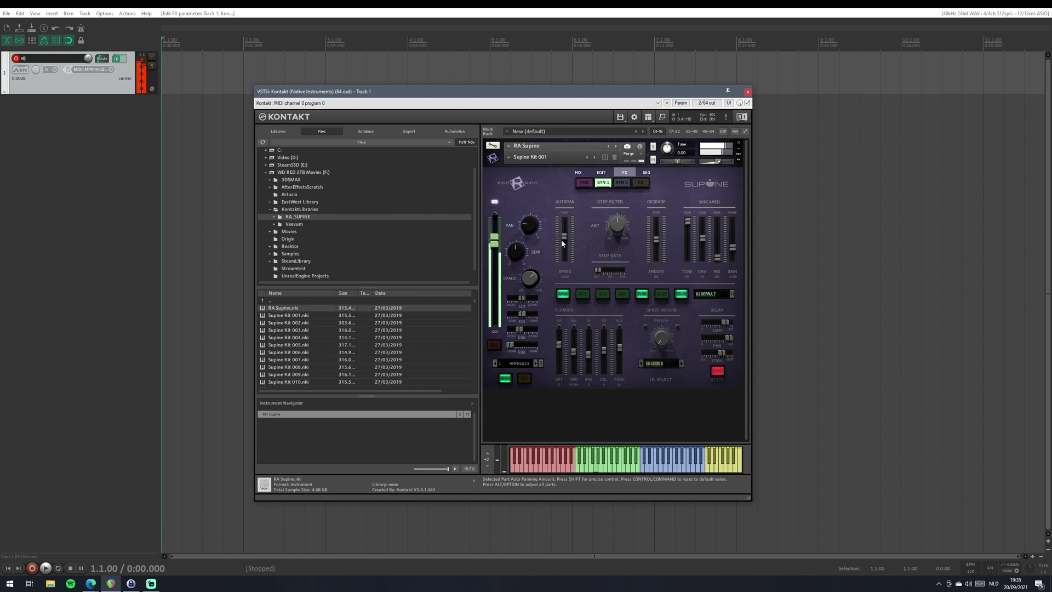
click(557, 291)
Audition the step filter at different step rates, and audition the degrade effect with its amount lowered to the minimum.
click(583, 296)
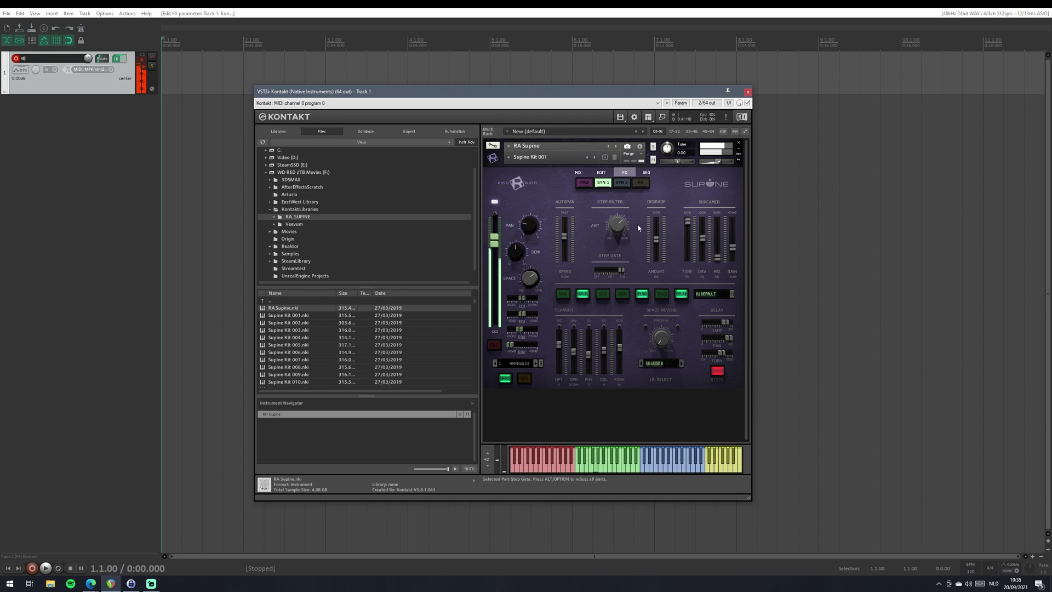
drag(621, 270, 607, 269)
click(584, 296)
click(600, 294)
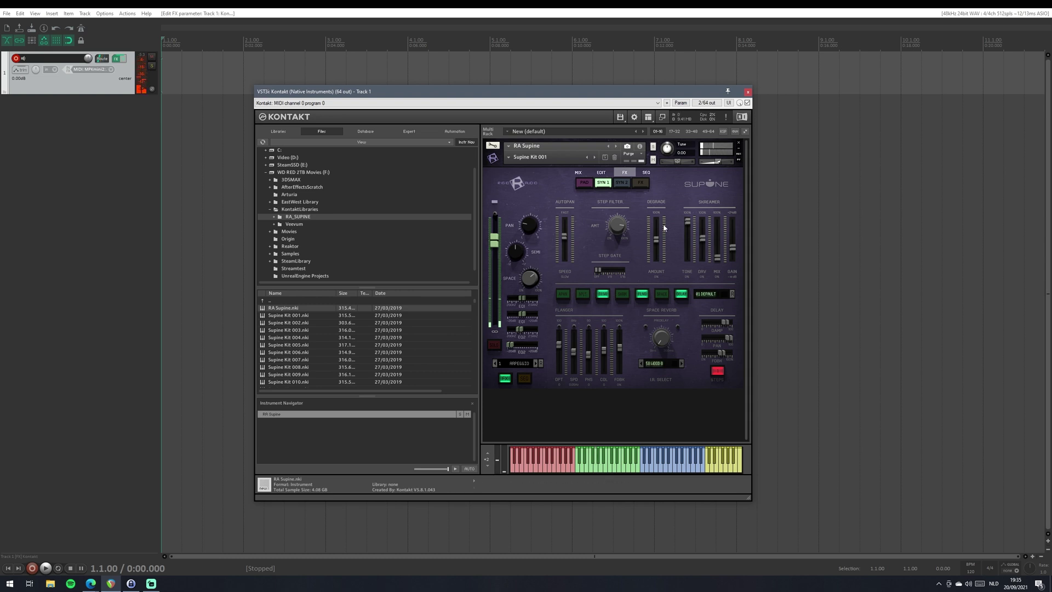
mouse_move(661, 247)
mouse_down()
mouse_move(661, 266)
mouse_move(658, 227)
mouse_move(661, 258)
mouse_up()
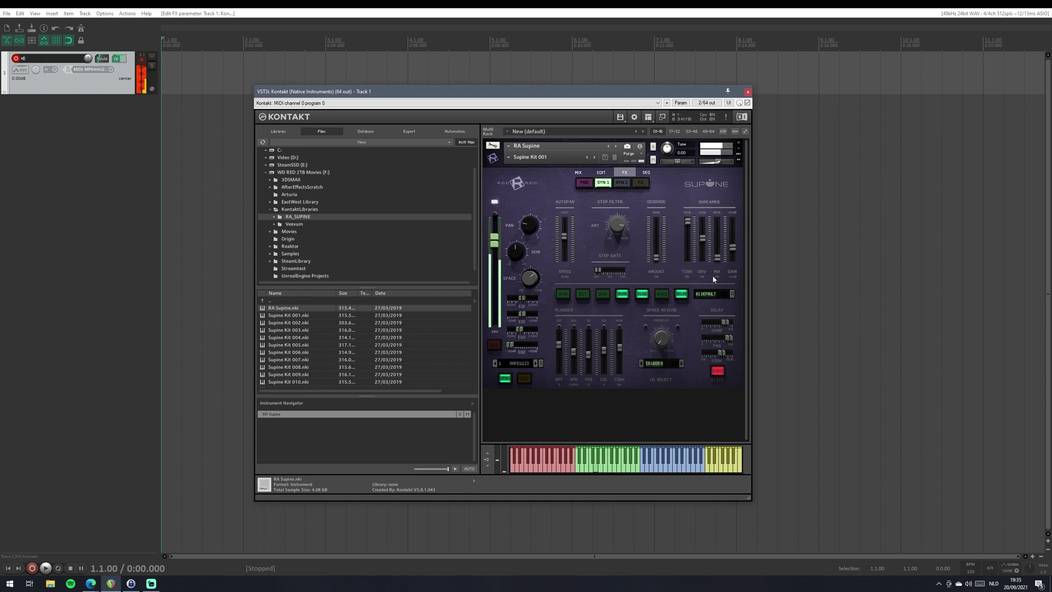
Audition the Screamer with its drive and mix raised, and switch off the flanger and the Screamer on Synth 1.
drag(702, 241, 705, 214)
drag(717, 258, 747, 250)
click(661, 295)
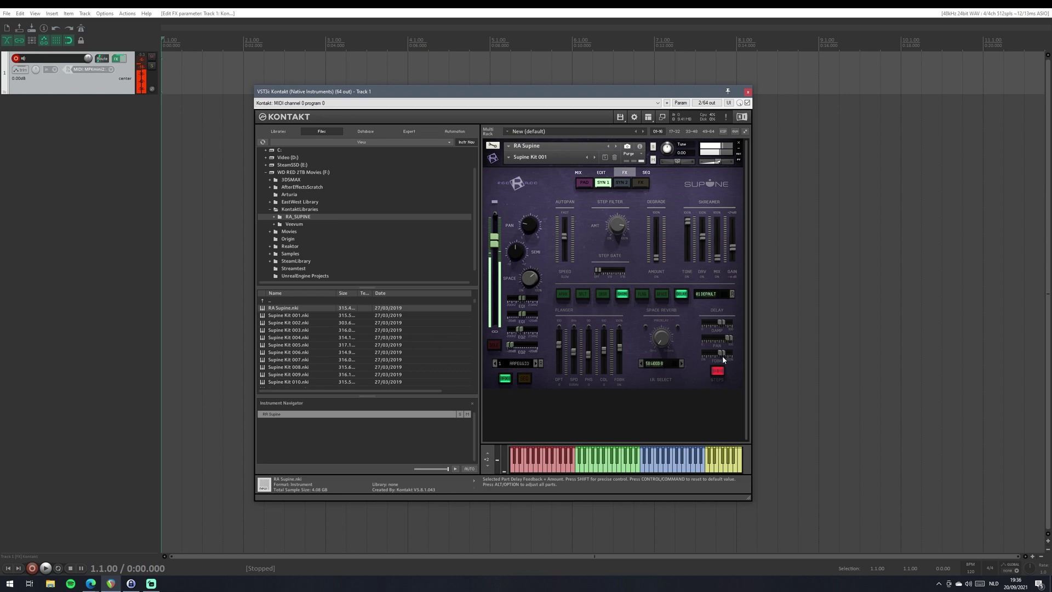
click(624, 296)
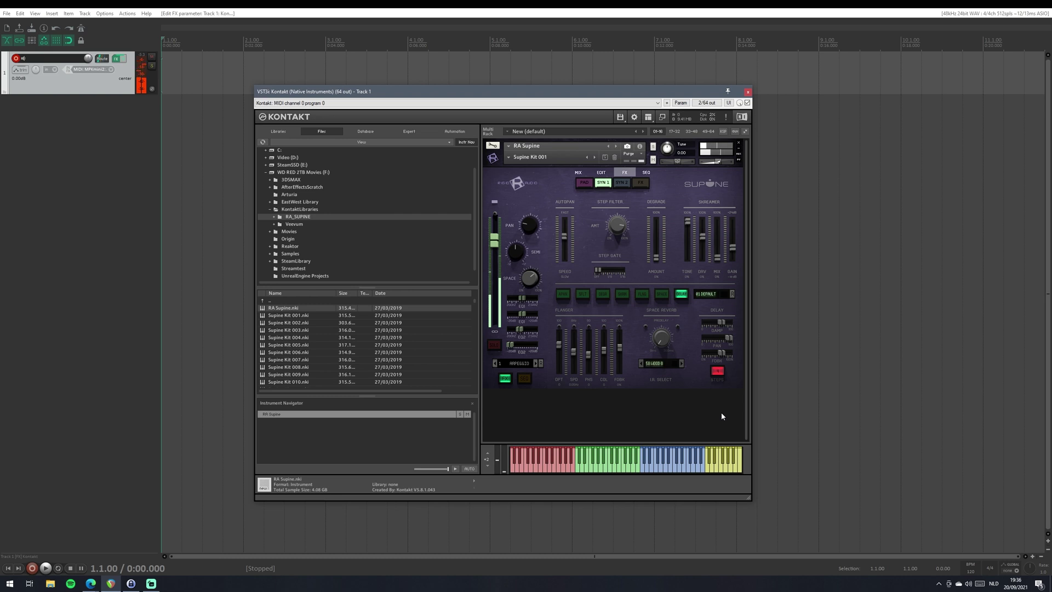
Reset the Synth 1 delay's panning and damping to their defaults, and vary its feedback amount from low to high.
ctrl+click(716, 340)
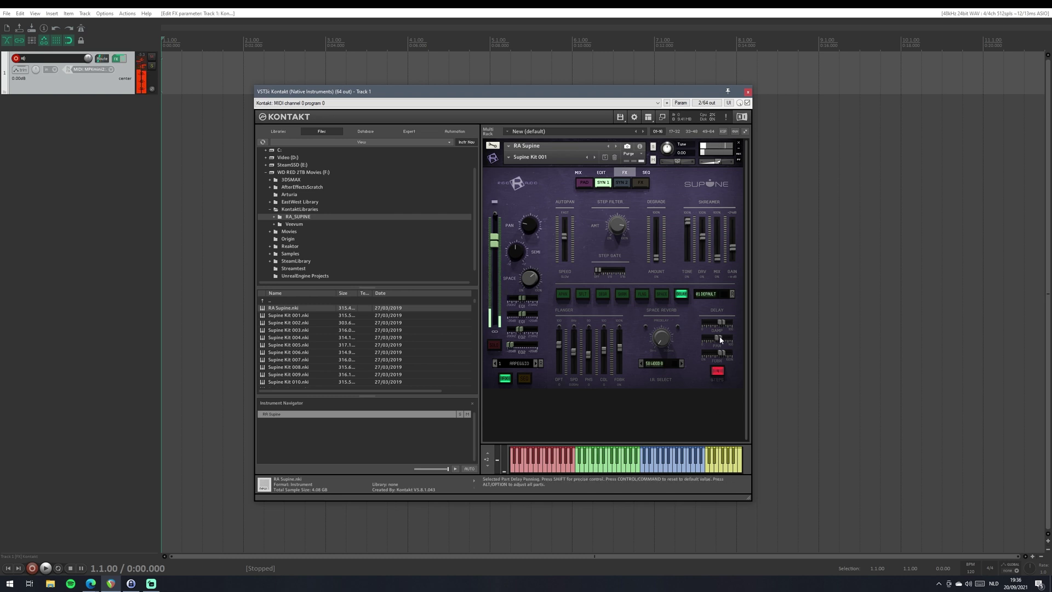
ctrl+click(726, 327)
drag(721, 354, 702, 354)
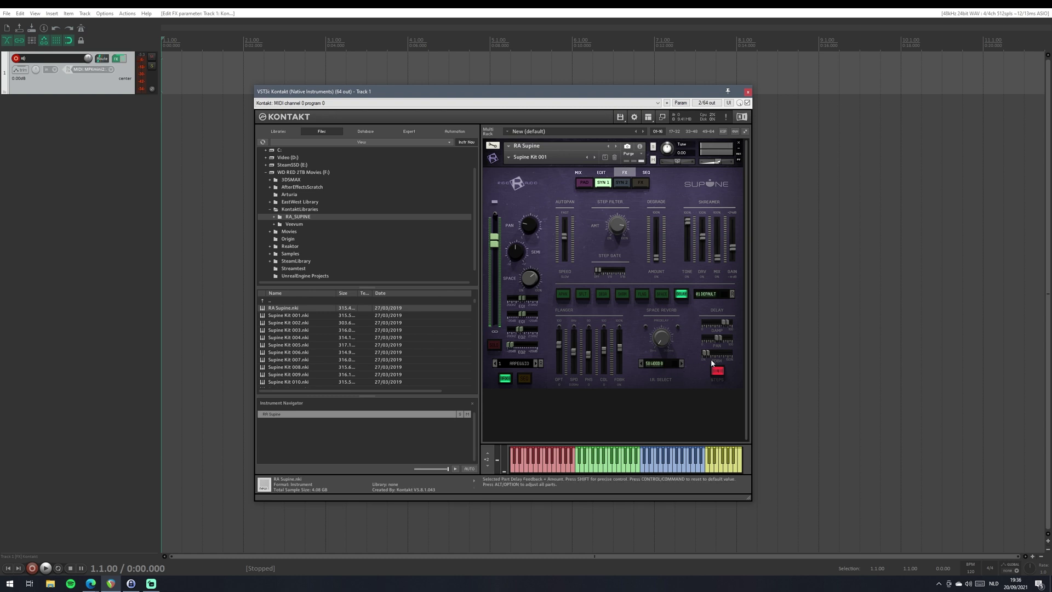
drag(724, 360, 739, 365)
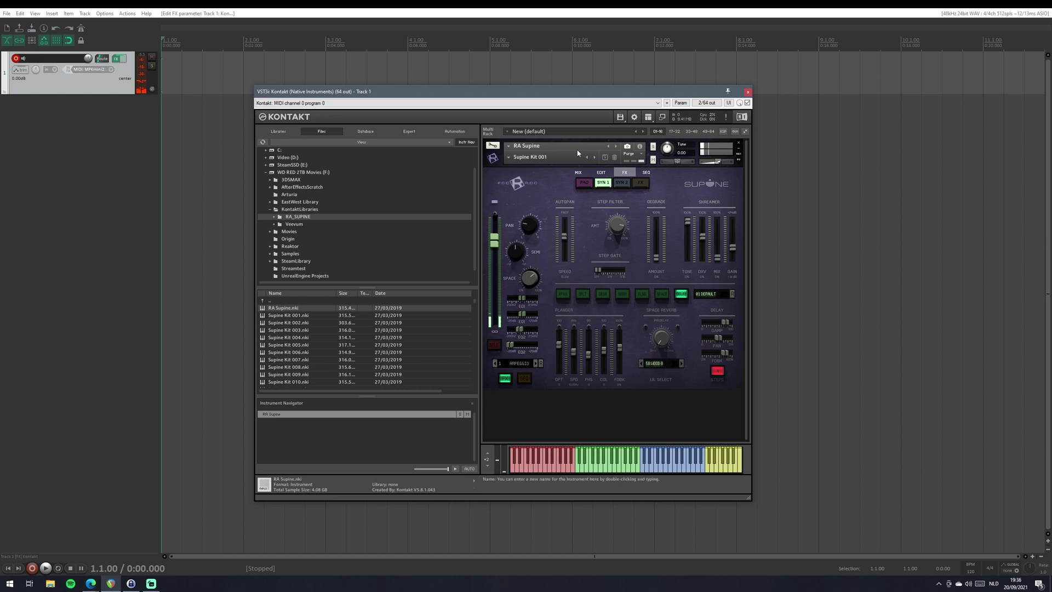
Return to the mixer page and open the sequencer page of the pad part.
click(580, 171)
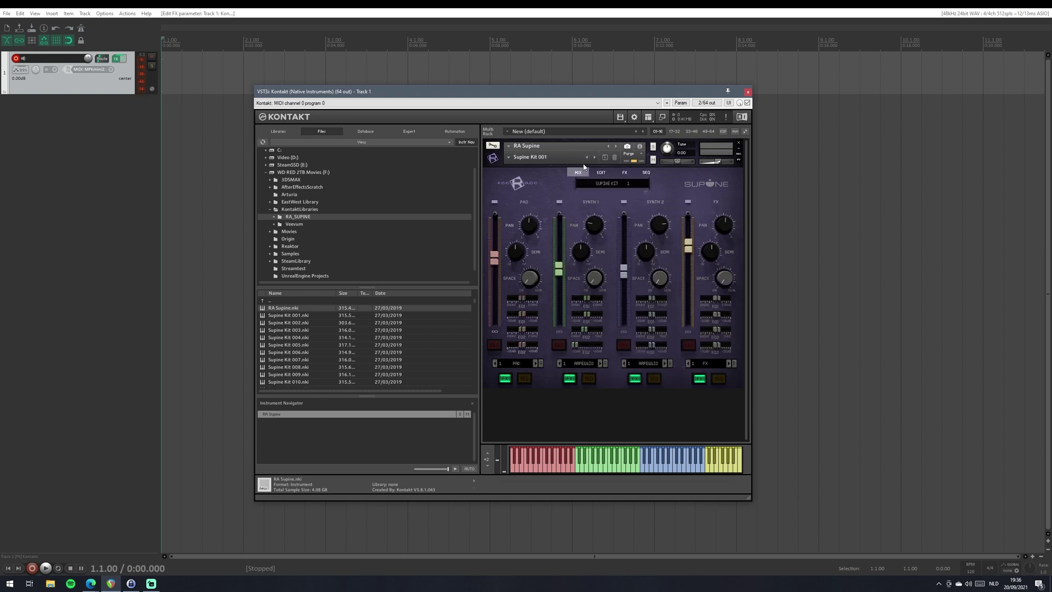
click(644, 173)
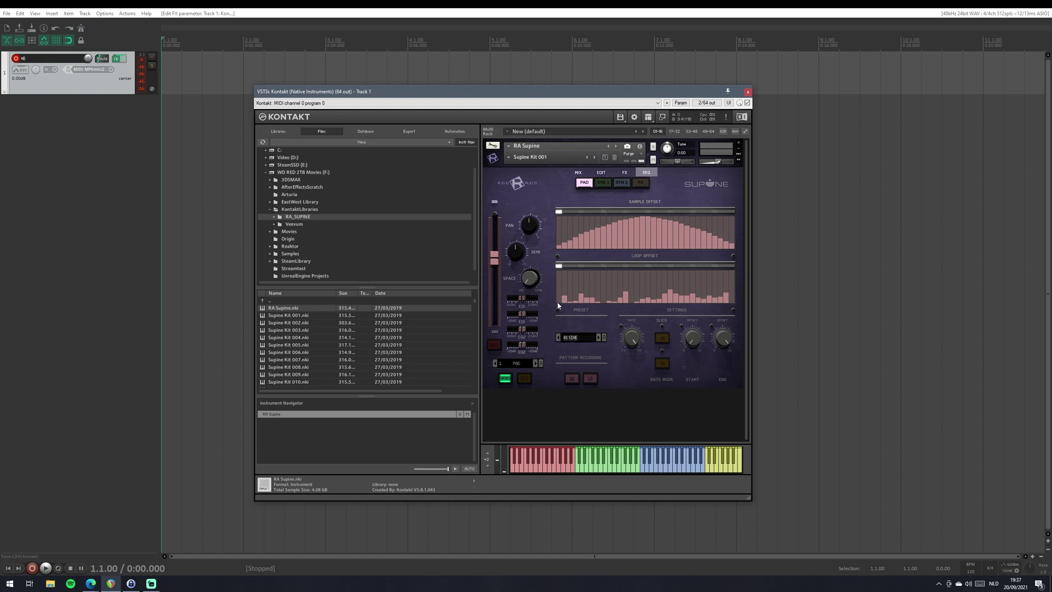
Clear the pad's loop offset steps and turn on the pad sequencer.
drag(881, 407, 815, 374)
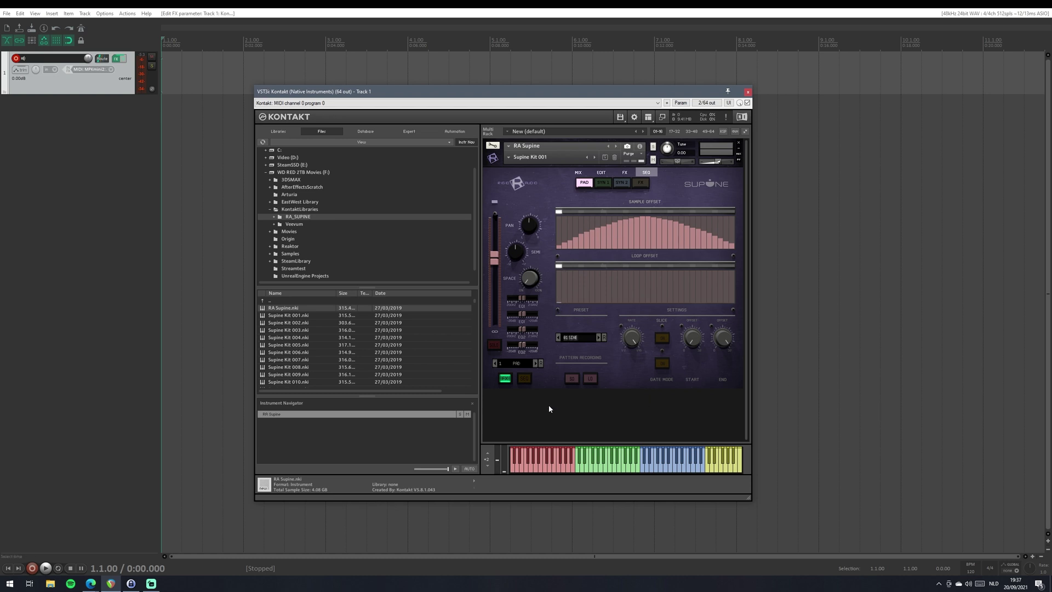
click(524, 378)
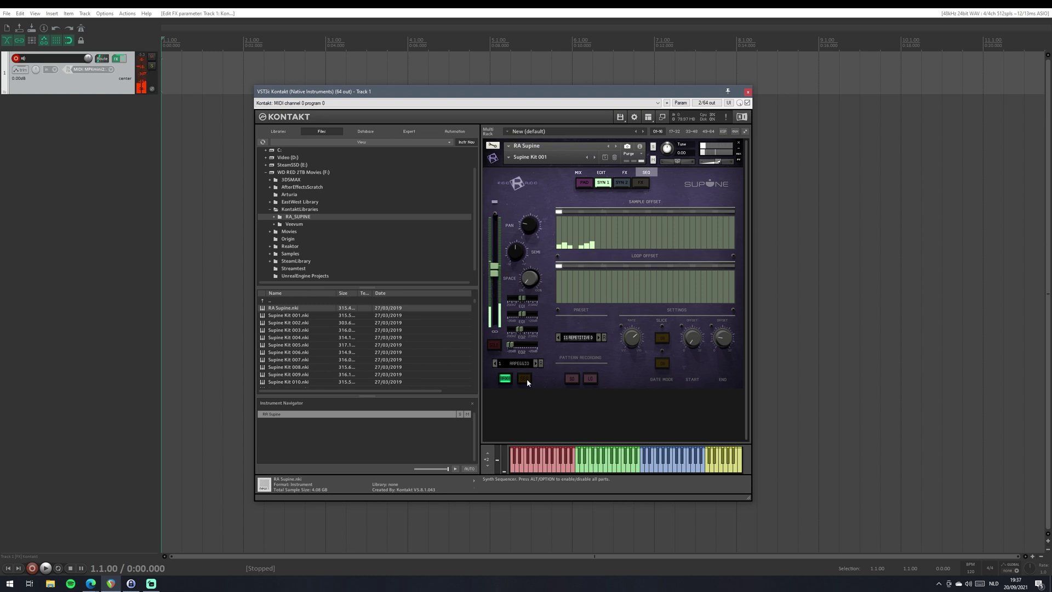
Turn on the Synth 1 sequencer and adjust the end offset of its pattern.
click(528, 379)
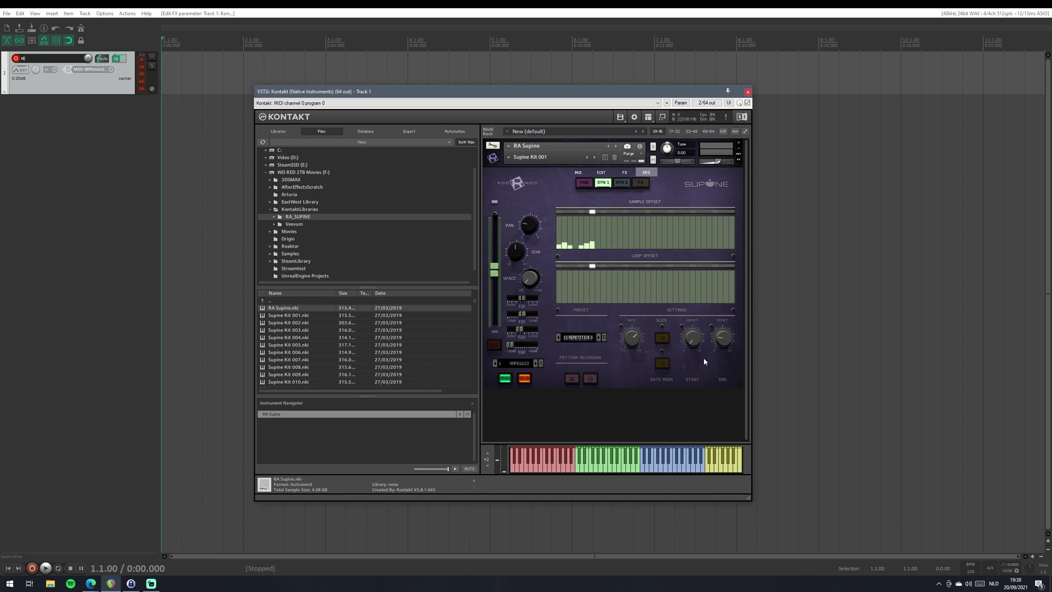
drag(729, 348, 733, 337)
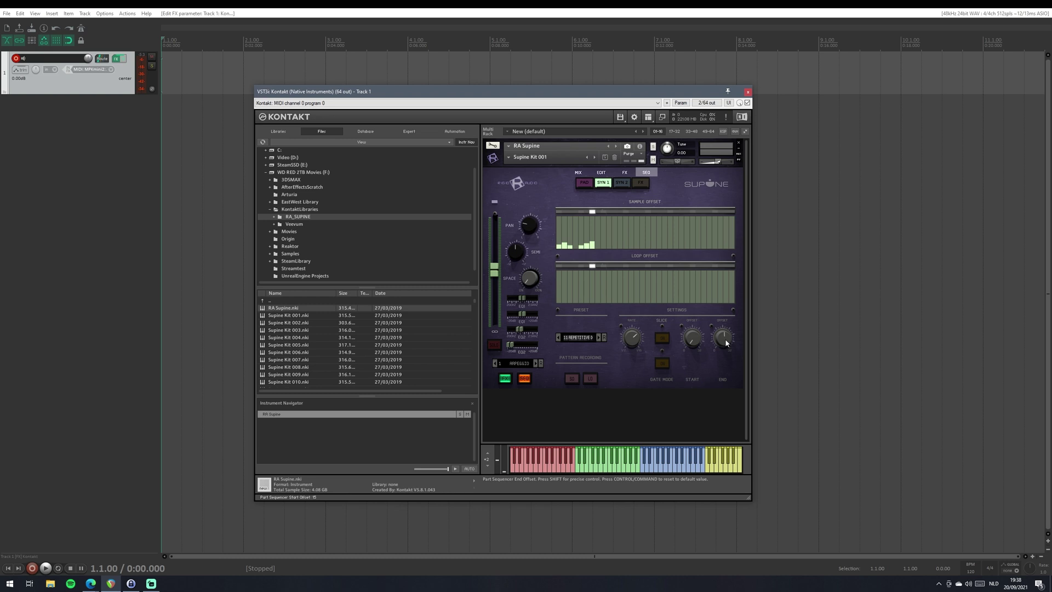
drag(726, 343, 729, 341)
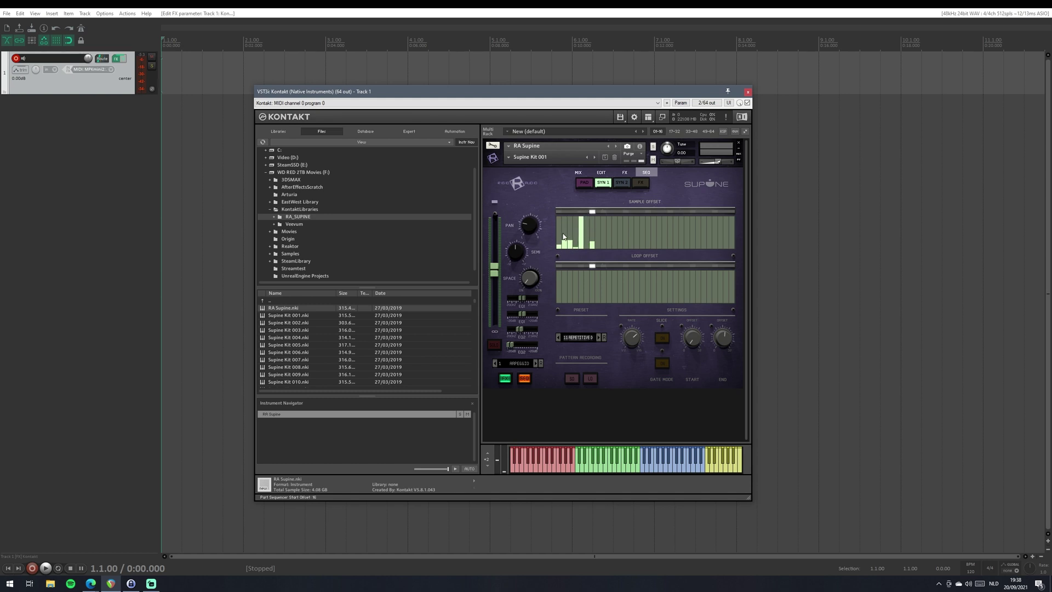
Draw additional sample offset steps of varying heights for Synth 1, and compare the sound with its sequencer off and on.
mouse_move(570, 241)
mouse_down()
mouse_move(598, 244)
mouse_move(605, 223)
mouse_move(621, 247)
mouse_move(632, 231)
mouse_up()
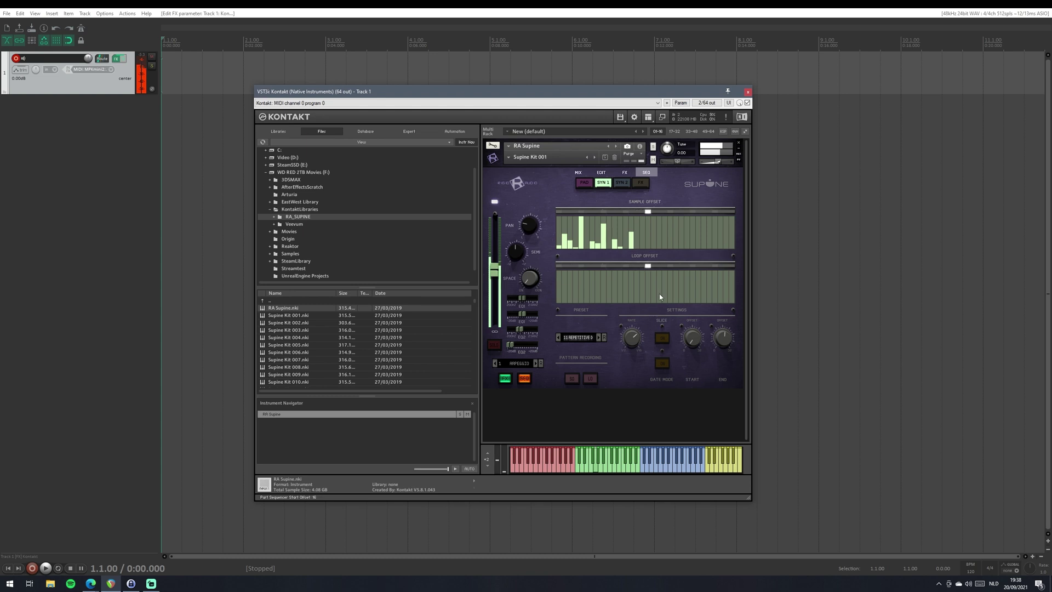
click(653, 224)
click(529, 380)
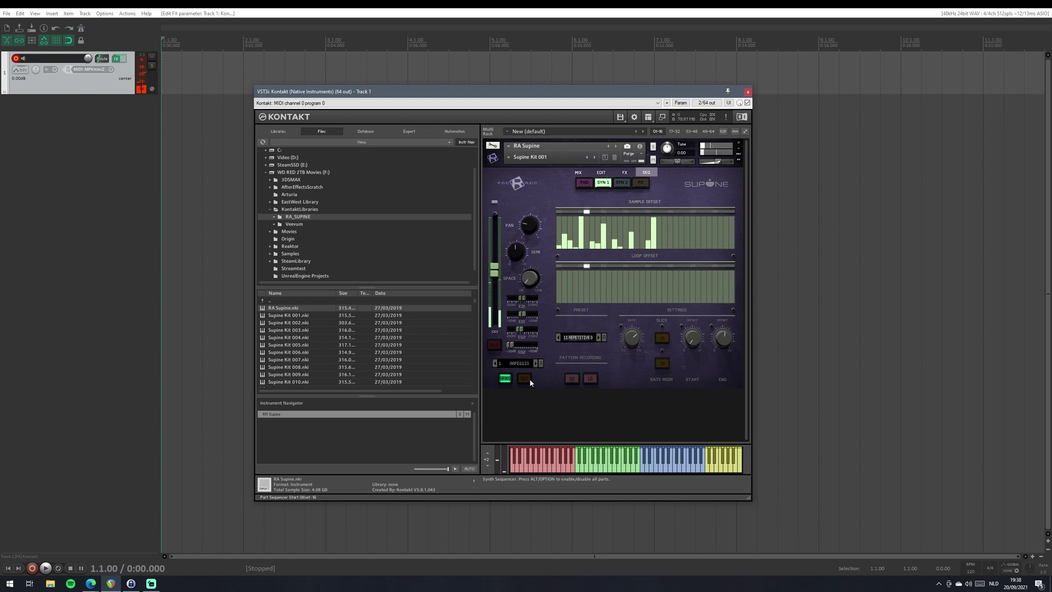
click(525, 379)
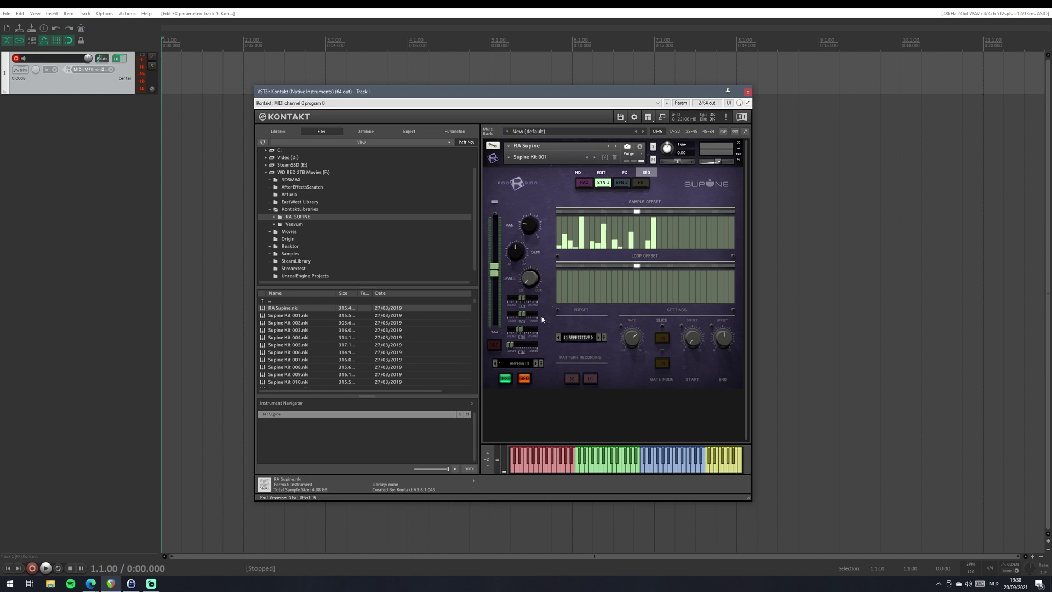
Draw loop offset steps of varying heights across the first half of the Synth 1 sequencer.
mouse_move(559, 305)
mouse_down()
mouse_move(584, 285)
mouse_move(593, 301)
mouse_move(619, 305)
mouse_move(628, 280)
mouse_move(638, 301)
mouse_up()
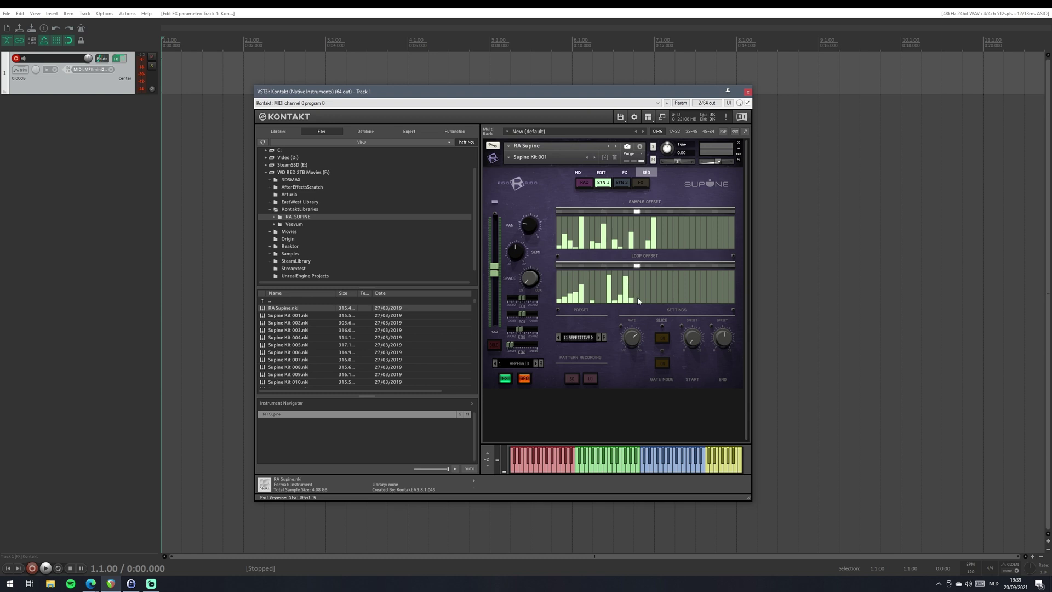
click(636, 279)
drag(570, 305, 564, 304)
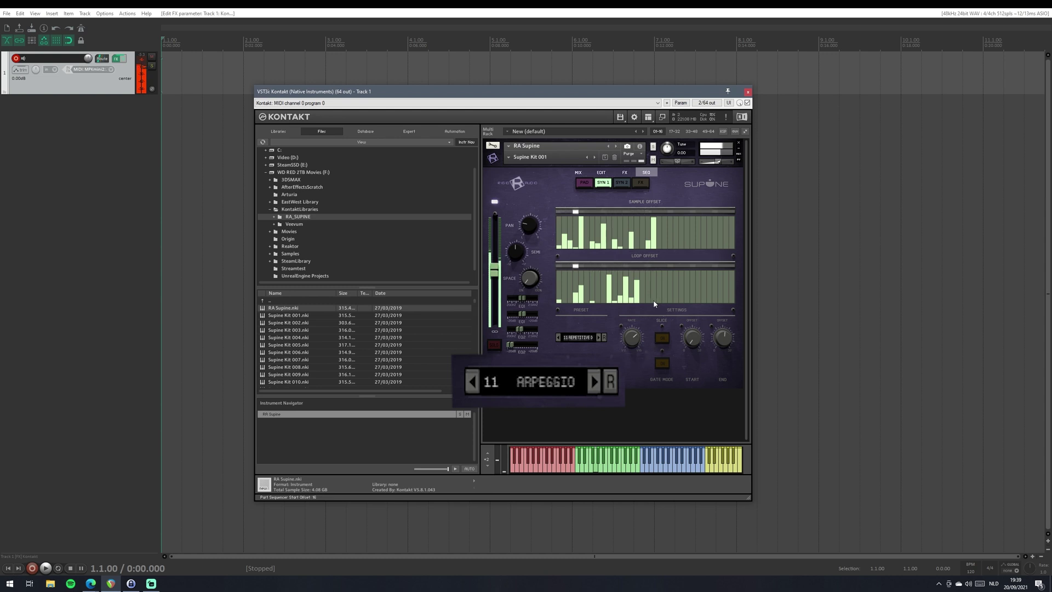
drag(654, 300, 655, 282)
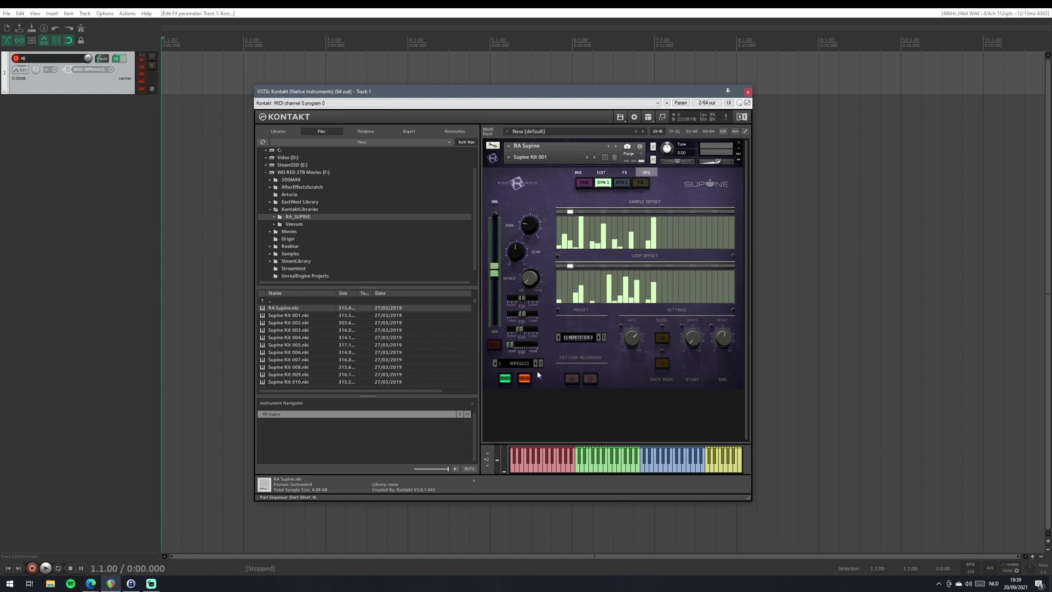
Turn on gate mode for the Synth 1 sequencer and load the 23 CRAZY D pattern preset.
click(663, 362)
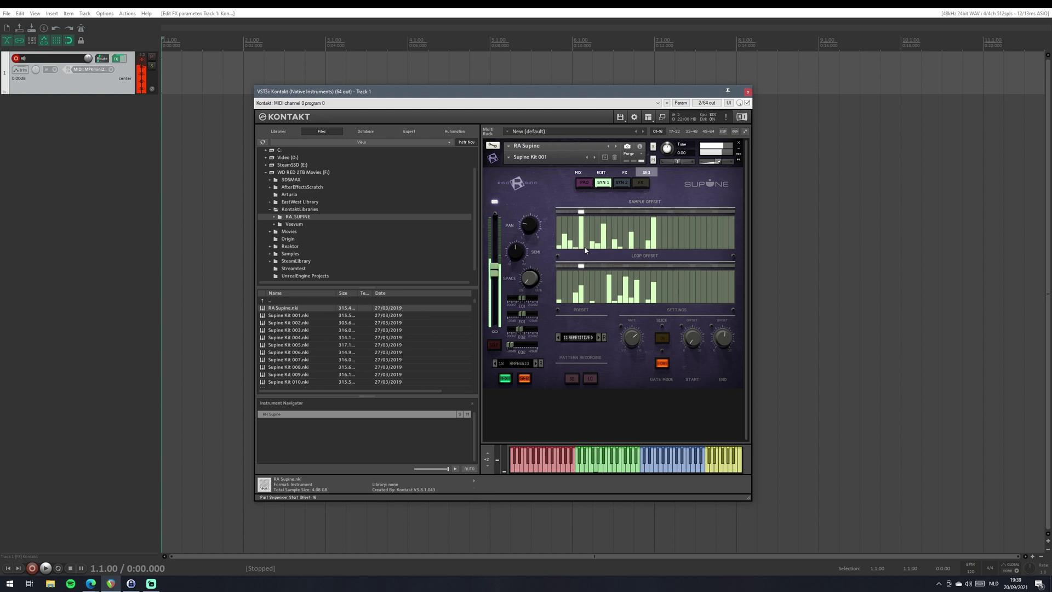
click(609, 303)
click(610, 273)
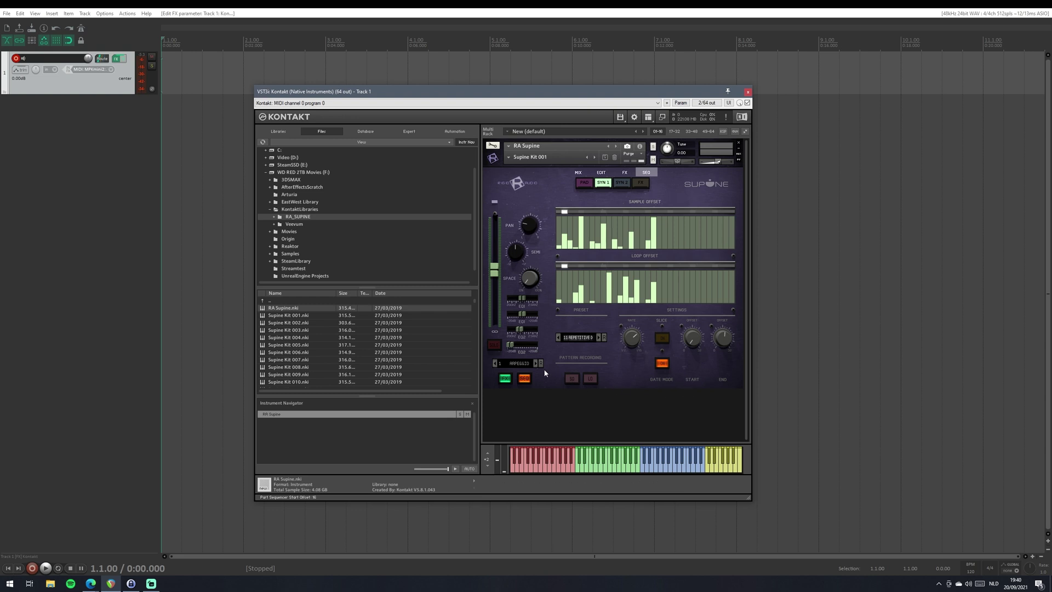
click(578, 337)
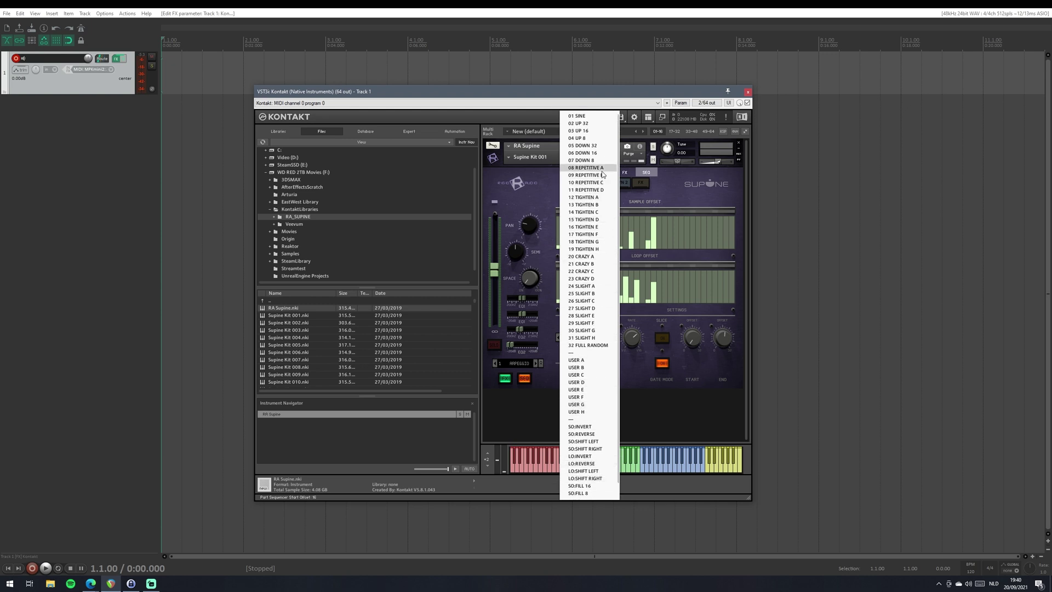
click(586, 279)
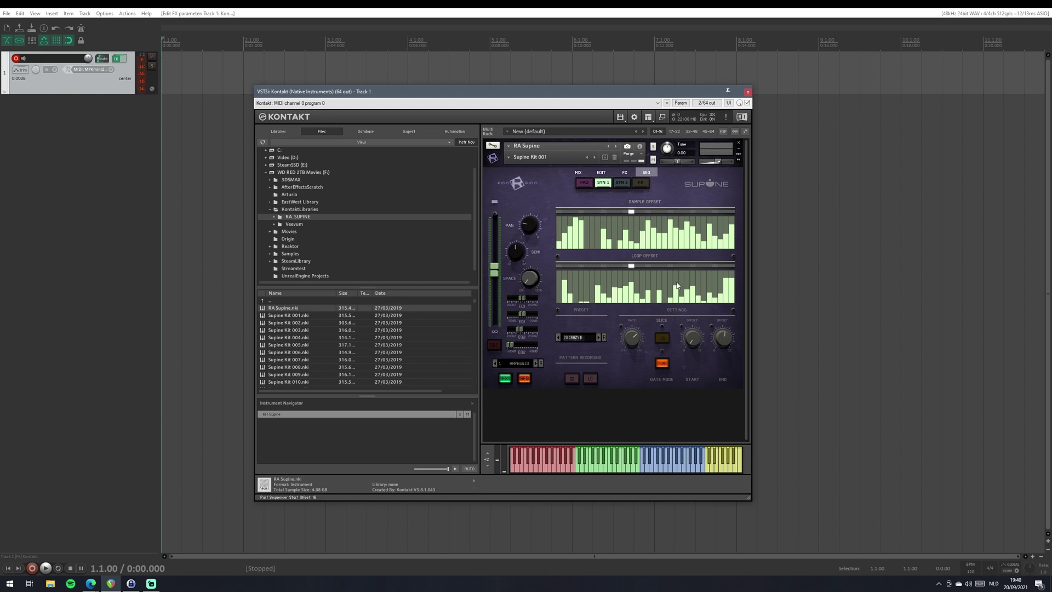
View the Synth 1 effects page and the mixer page, and return to the sequencer page.
click(624, 173)
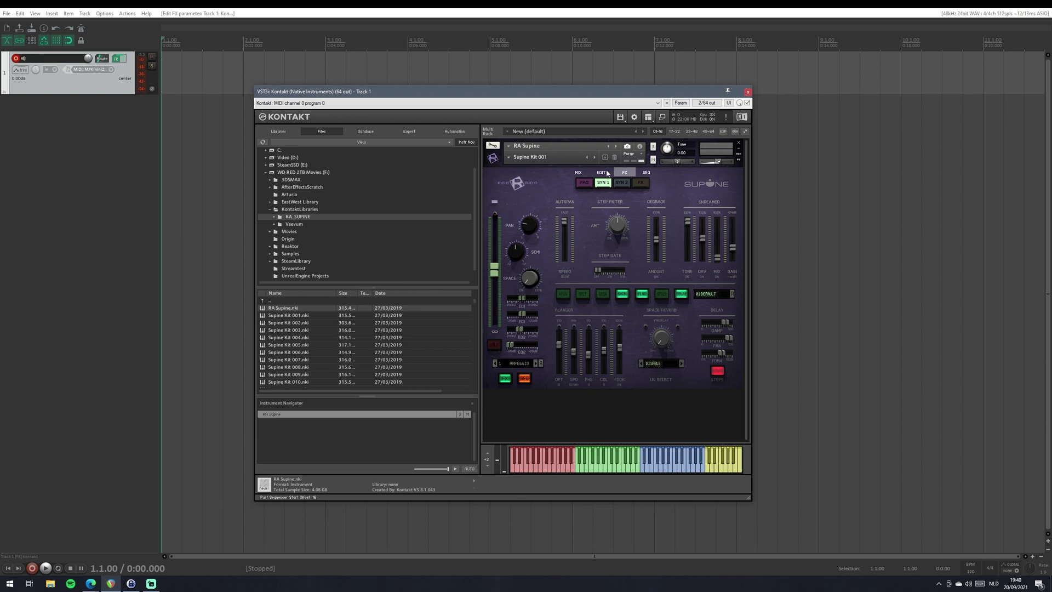
click(578, 173)
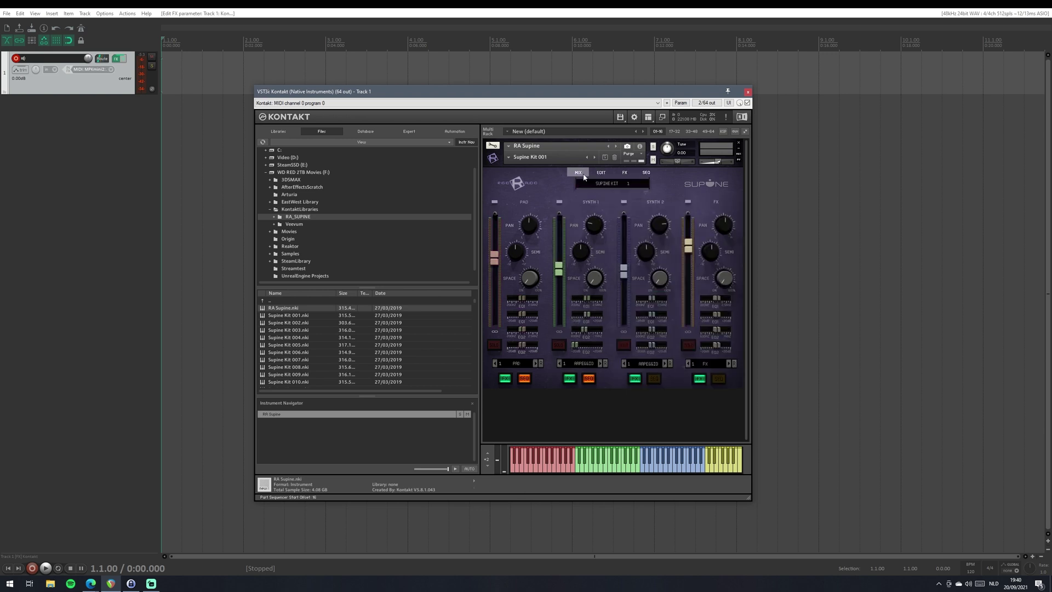
click(646, 174)
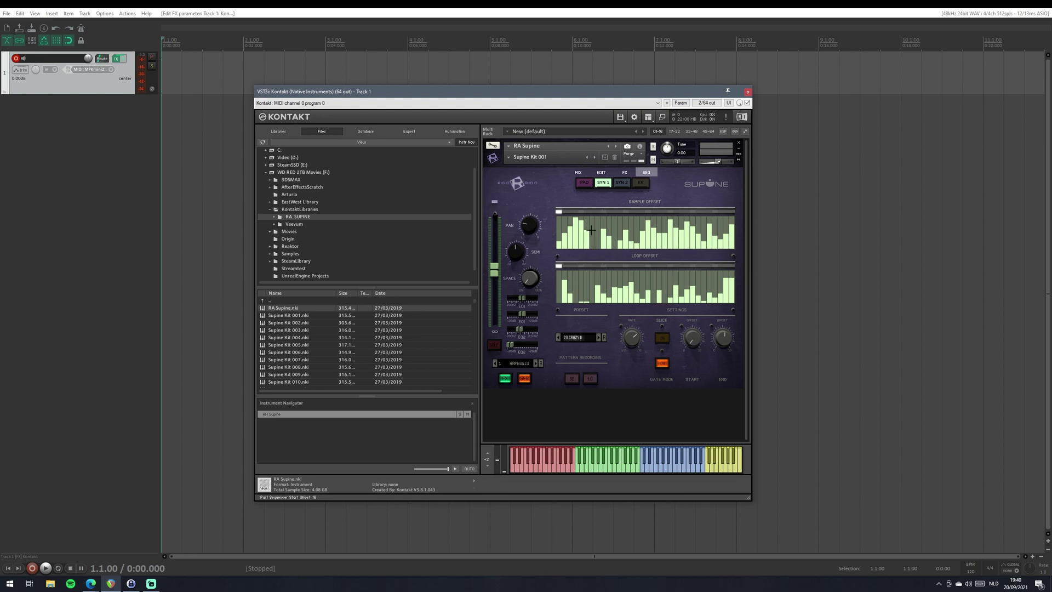
Load the 32 FULL RANDOM sequencer preset and the 071 PHRASE sound on Synth 1.
click(599, 337)
click(520, 363)
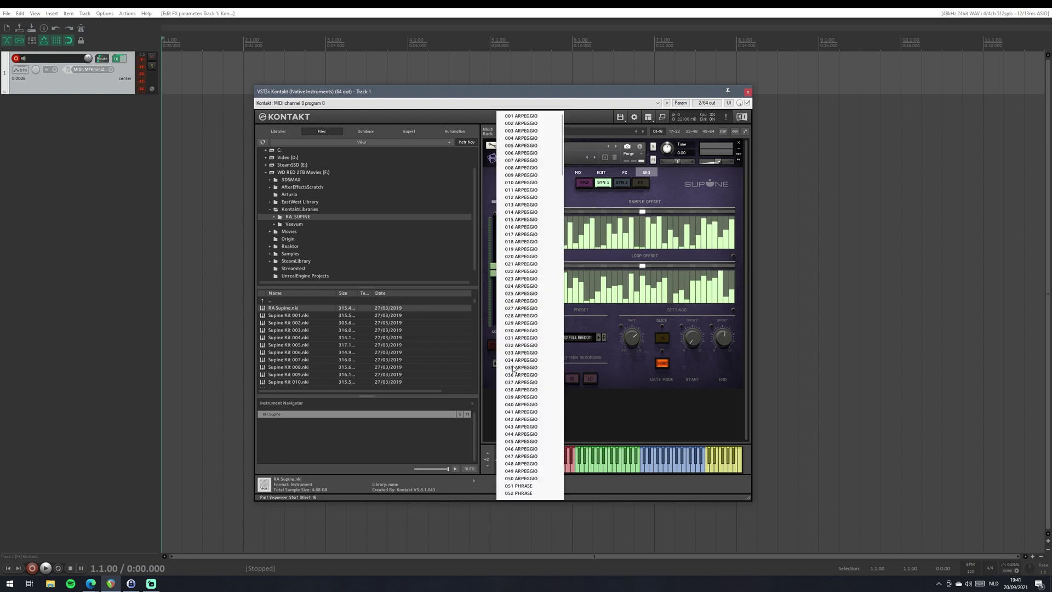
scroll(522, 371, down, 14)
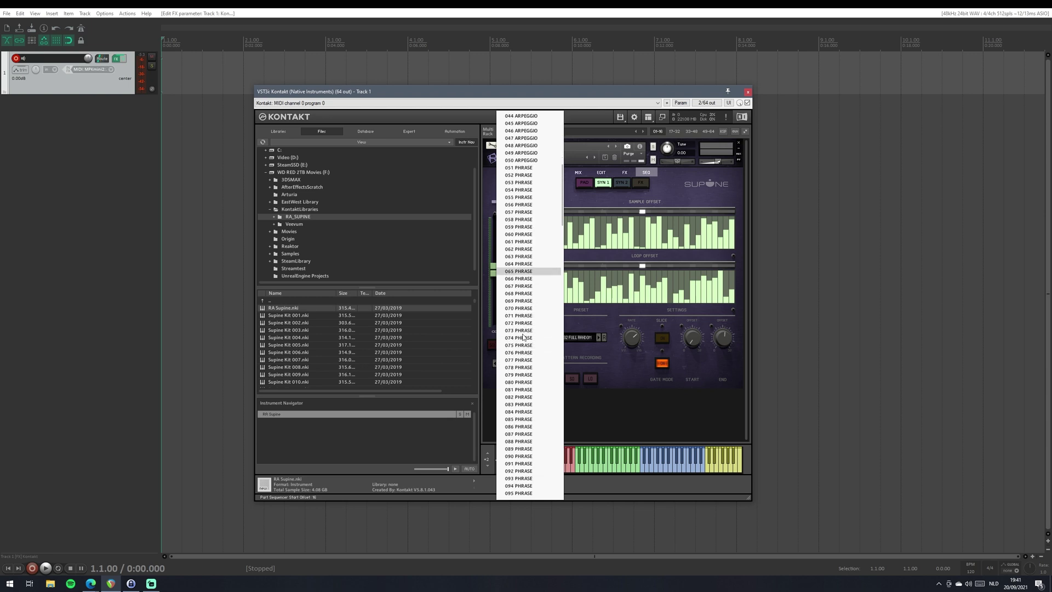
click(530, 316)
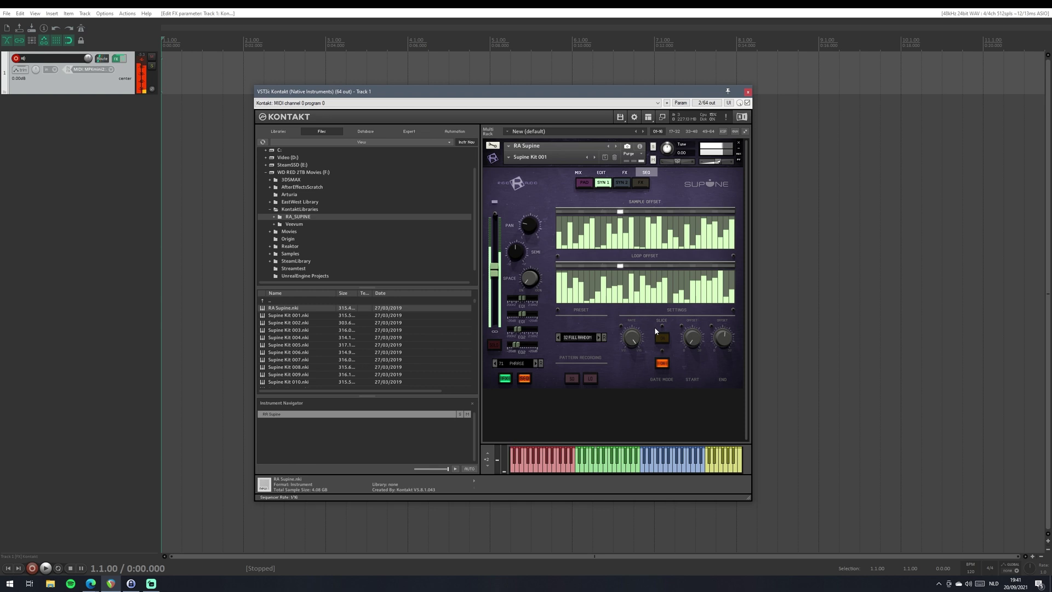
Audition the phrase sounds following 071 PHRASE on Synth 1, one after another.
click(530, 363)
click(531, 363)
click(530, 363)
click(531, 364)
click(530, 364)
click(530, 363)
click(531, 363)
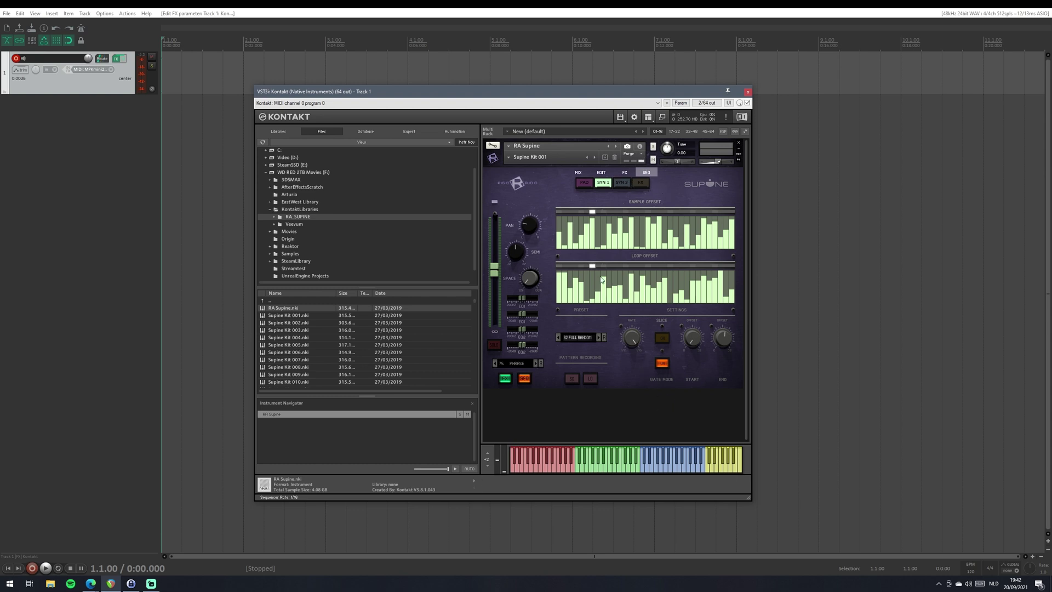
Open the Synth 1 edit page, browse the sound list past the bells, plucks, keys and brass, and load pad sound 223.
click(610, 174)
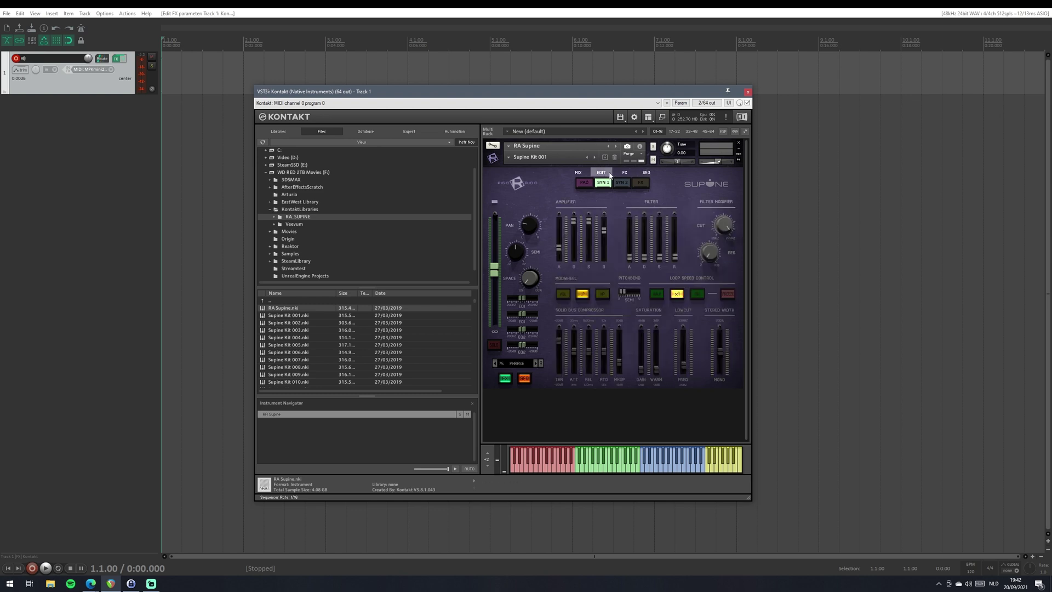
click(516, 364)
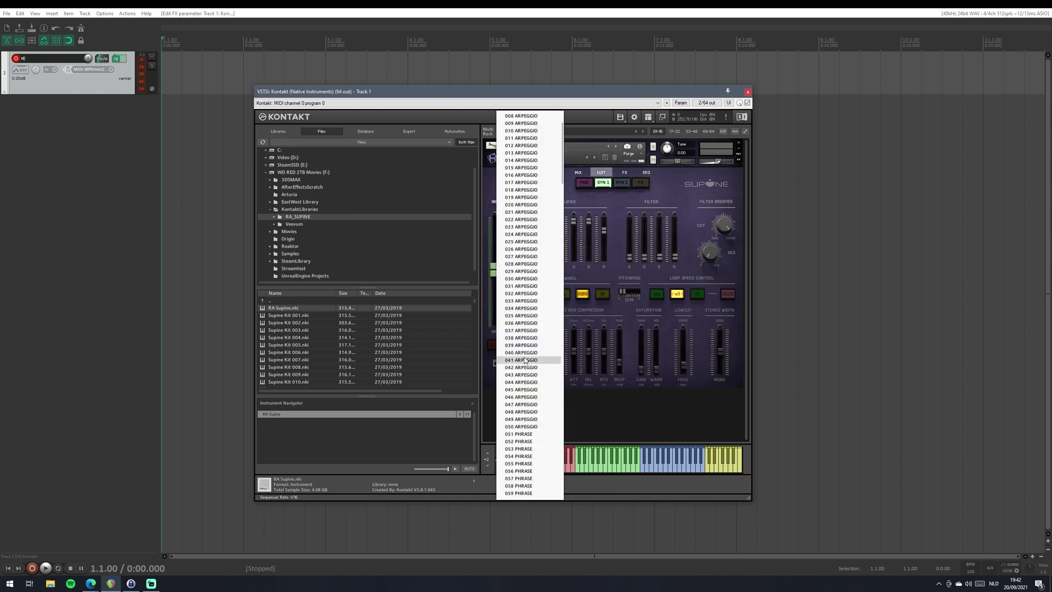
scroll(526, 359, down, 10)
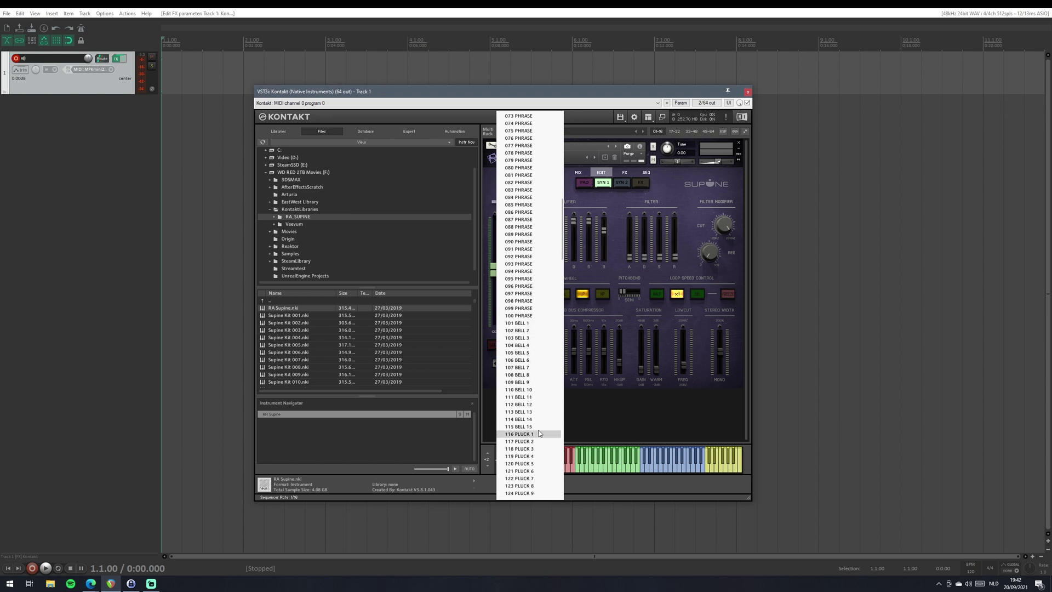
scroll(541, 427, down, 5)
scroll(543, 439, down, 5)
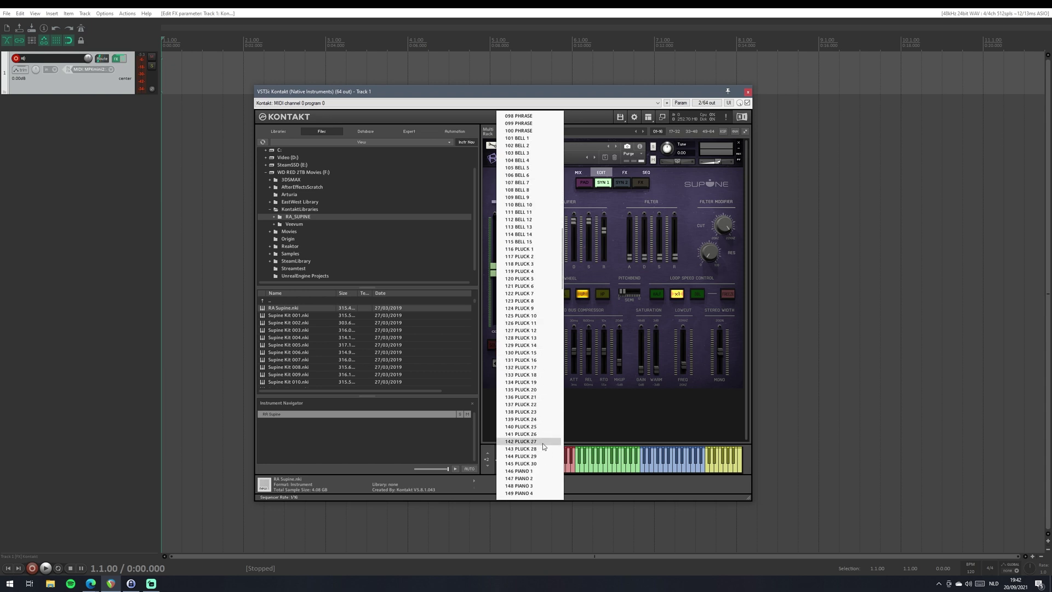
scroll(526, 444, down, 5)
scroll(526, 433, down, 2)
scroll(537, 413, down, 2)
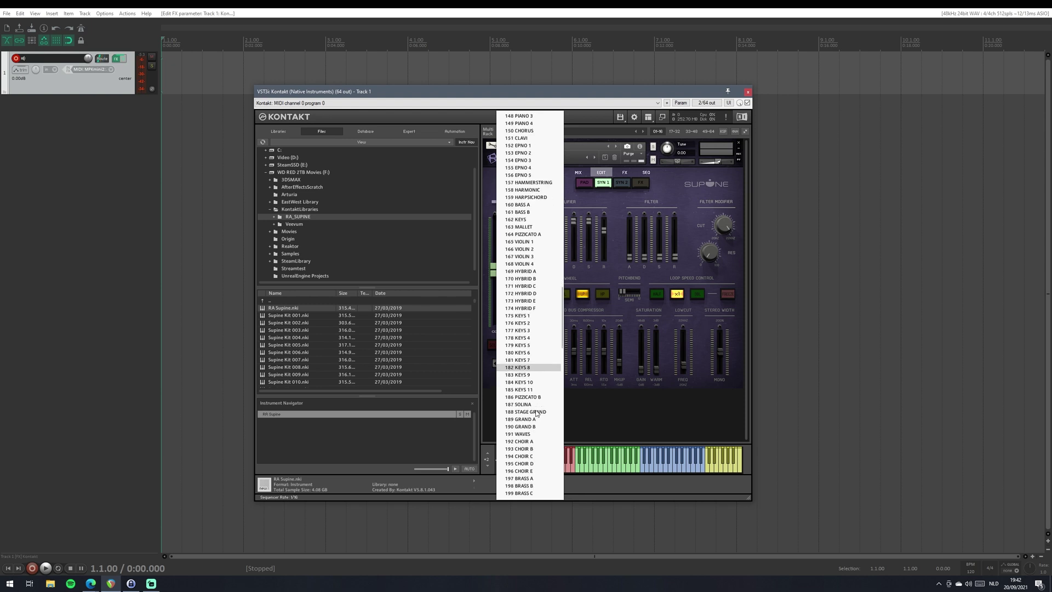
scroll(536, 413, down, 8)
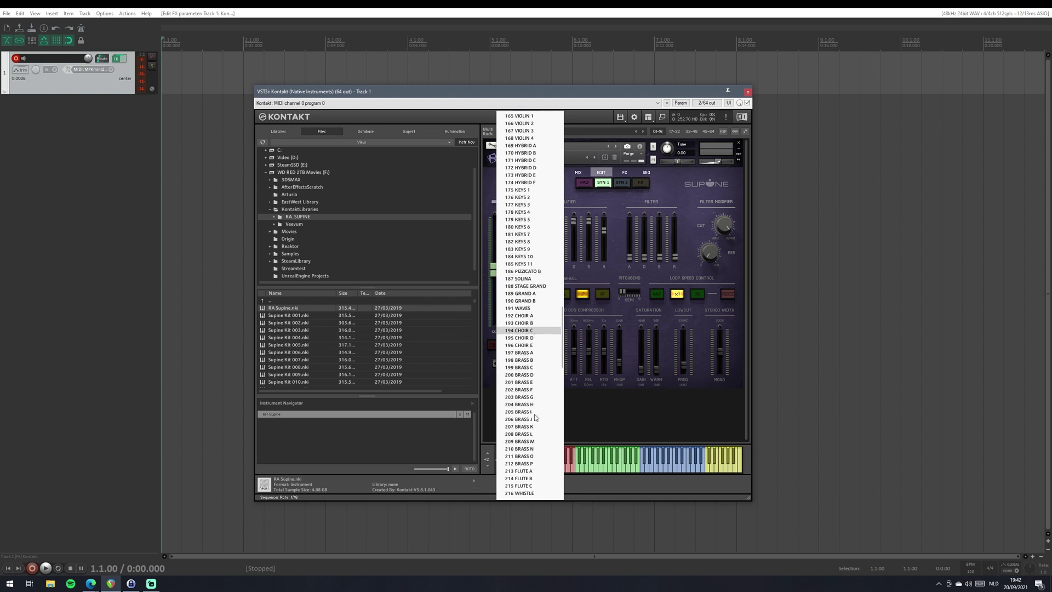
scroll(534, 413, down, 4)
click(529, 414)
Compare the half, normal and double loop playback speeds on Synth 1, and return to normal speed.
click(656, 294)
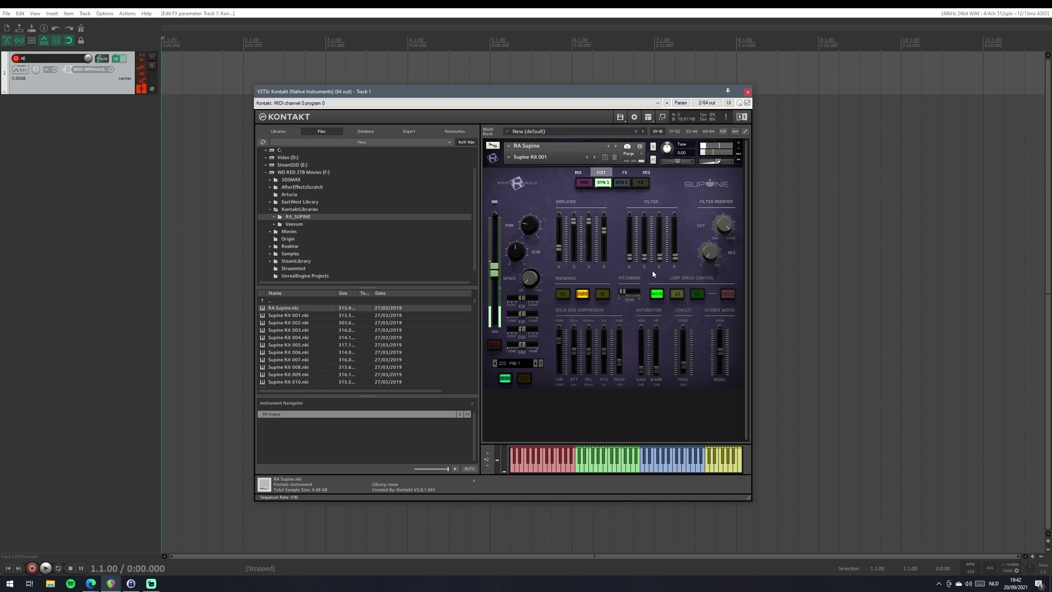
click(676, 298)
click(698, 295)
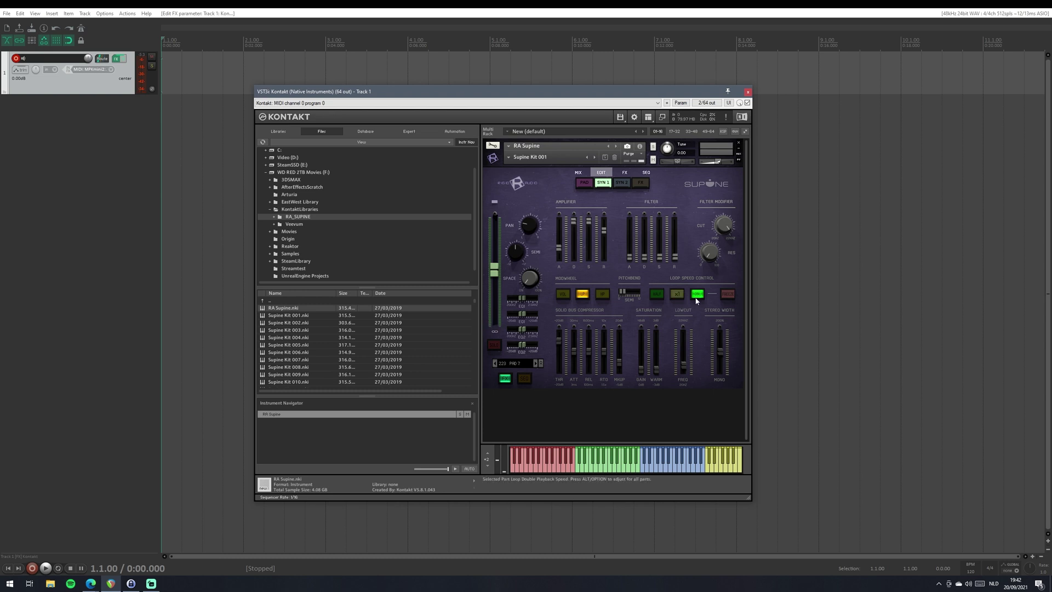
click(678, 294)
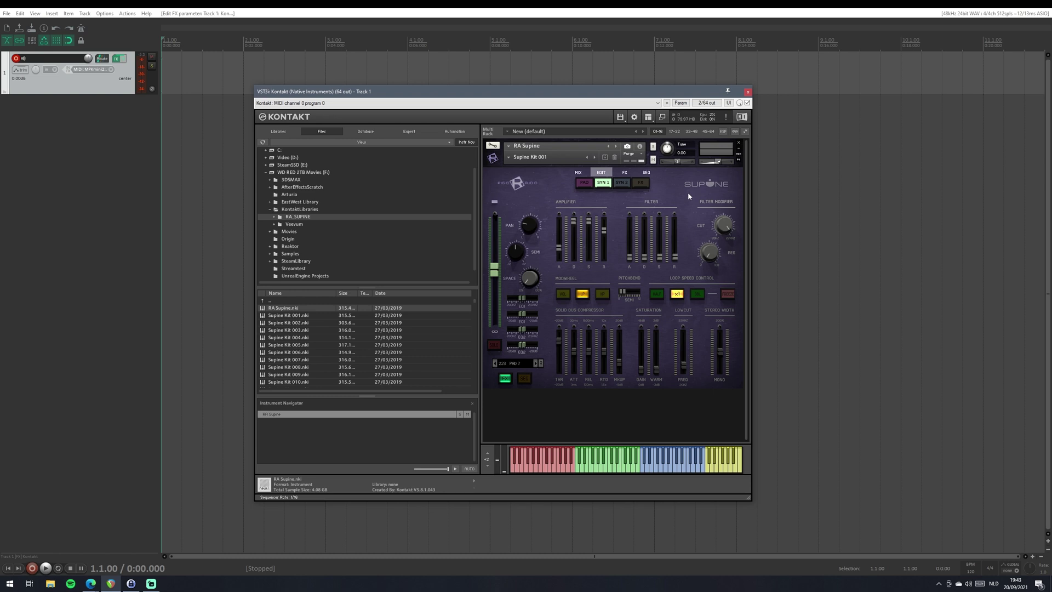
Browse the kit snapshots of the RA Supine instrument and load Supine Kit 175.
click(529, 157)
scroll(548, 241, down, 7)
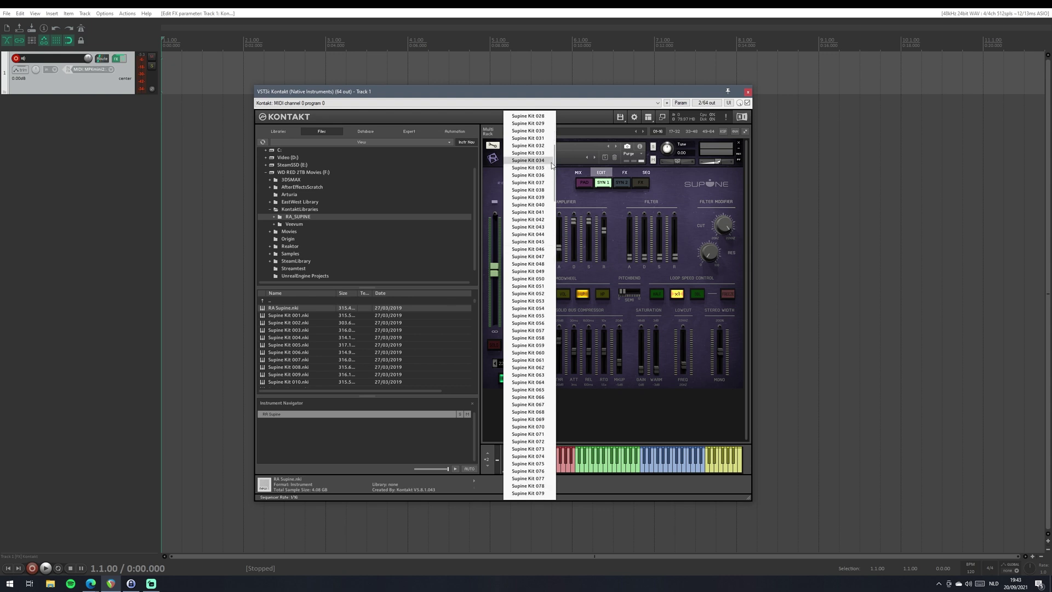
scroll(552, 181, up, 10)
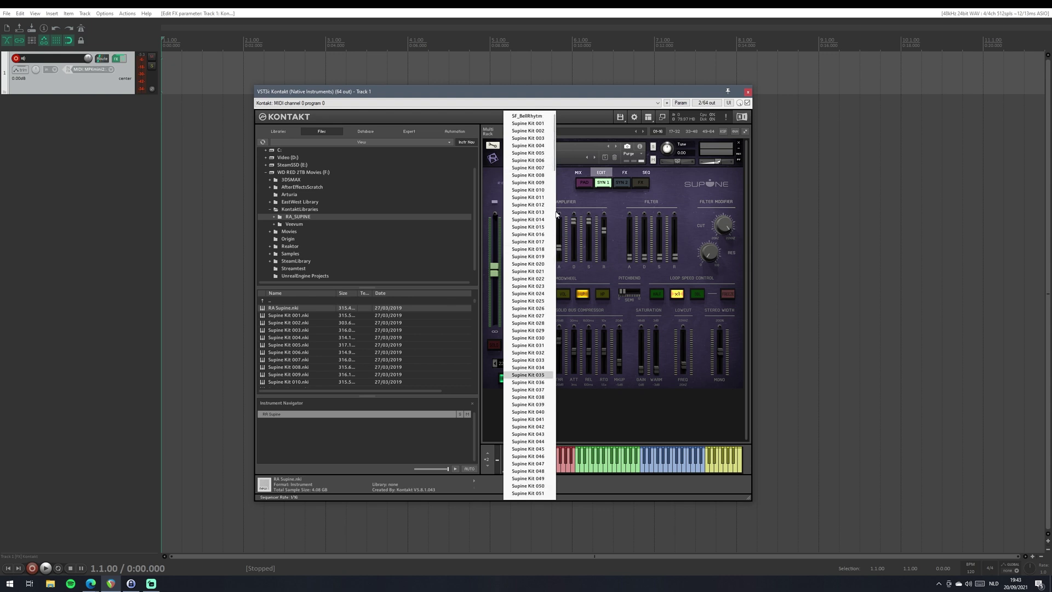
click(555, 214)
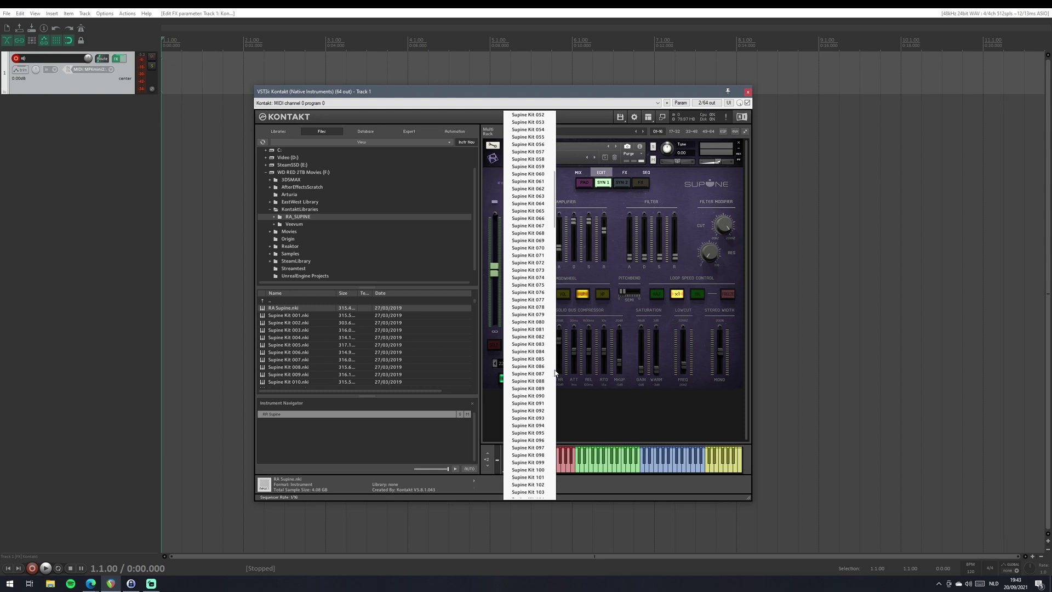
scroll(555, 373, down, 20)
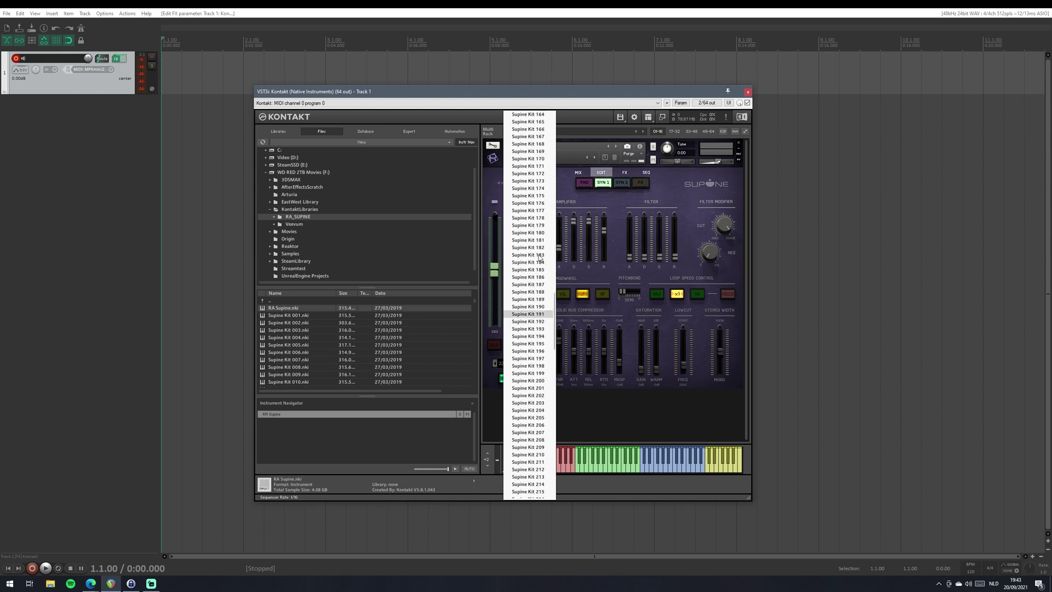
click(529, 196)
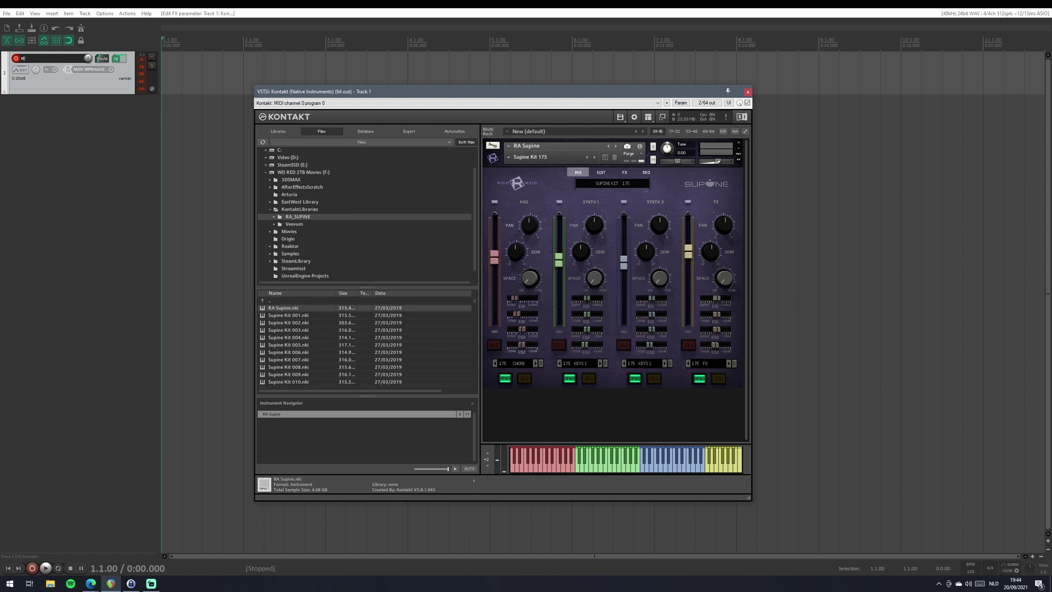
Shift the Kontakt window slightly to the right and look through the arpeggio and phrase sounds available for Synth 1.
key(alt+Tab)
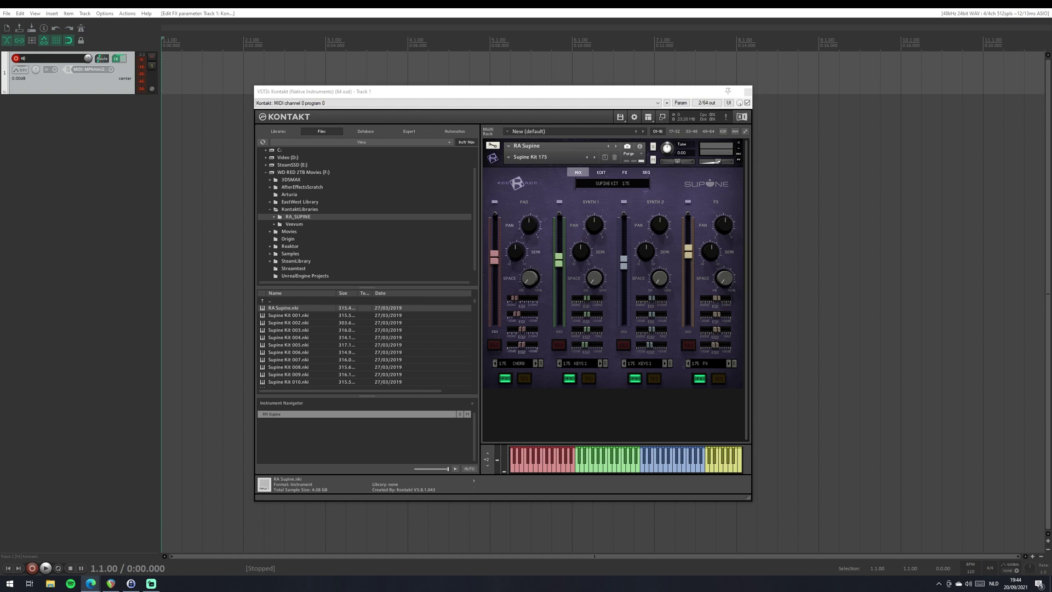
drag(594, 98, 604, 98)
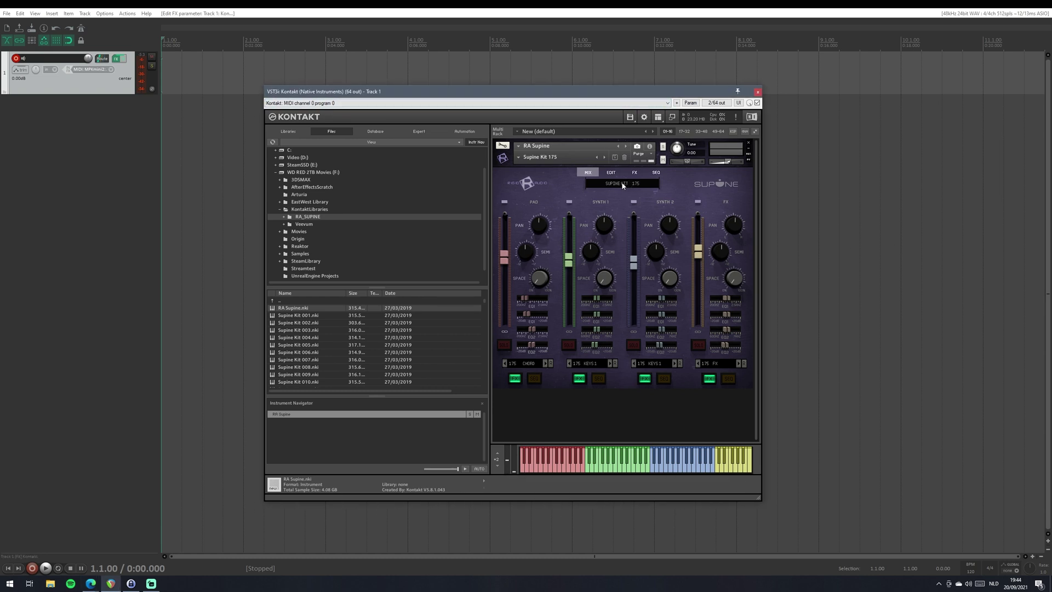
click(595, 363)
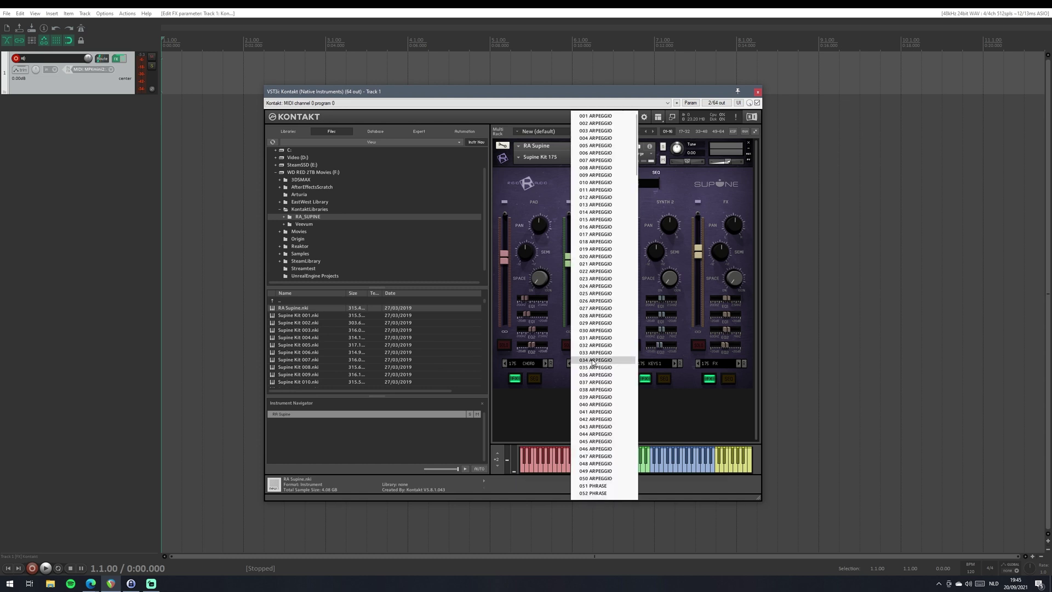
scroll(592, 290, down, 8)
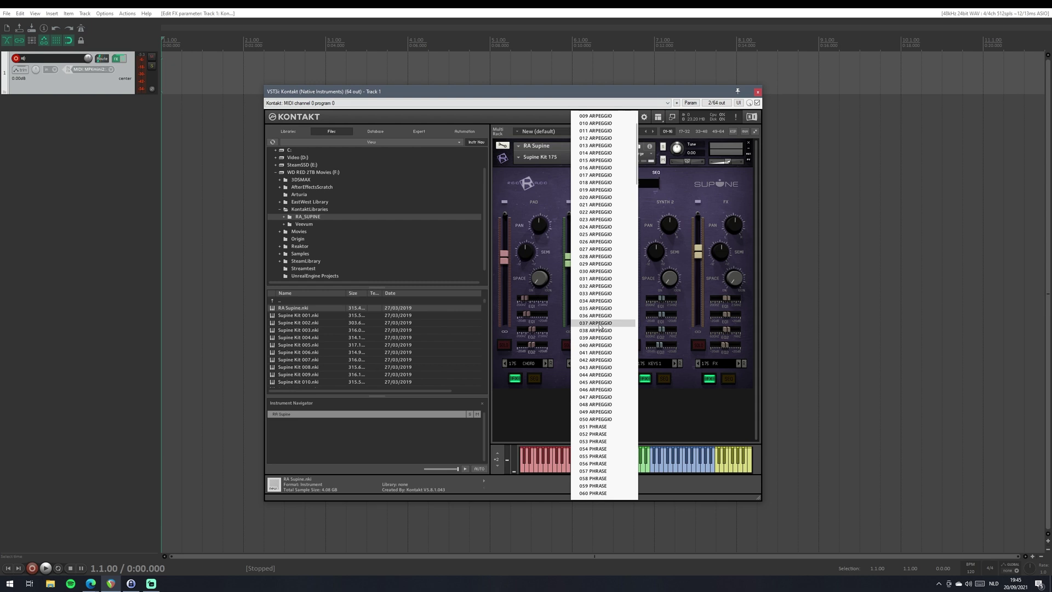
click(708, 174)
Look through the list of Supine kit snapshots and close it without loading another kit.
click(560, 158)
click(556, 159)
click(527, 158)
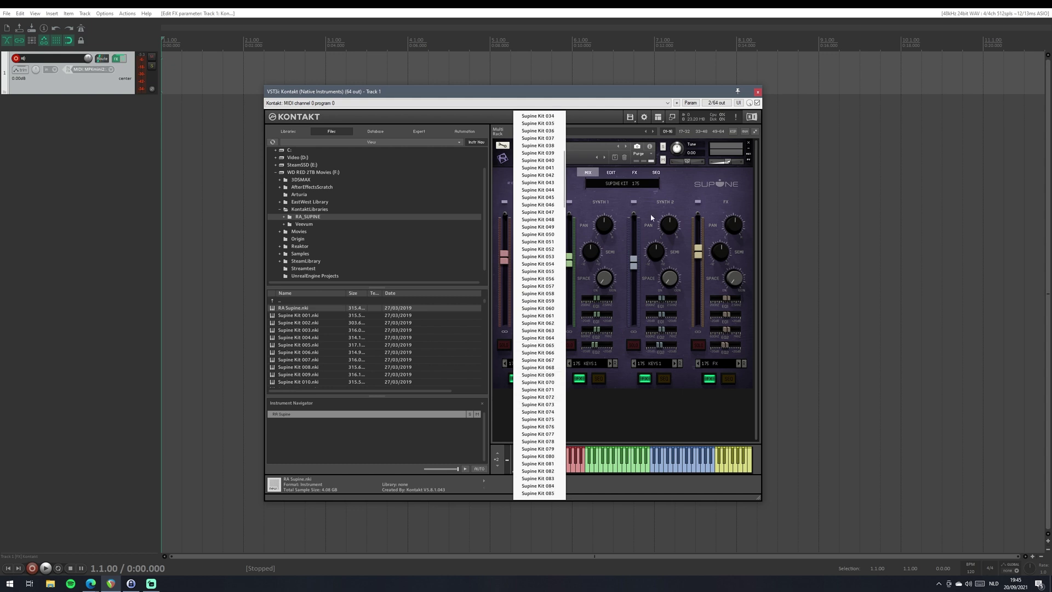
click(670, 194)
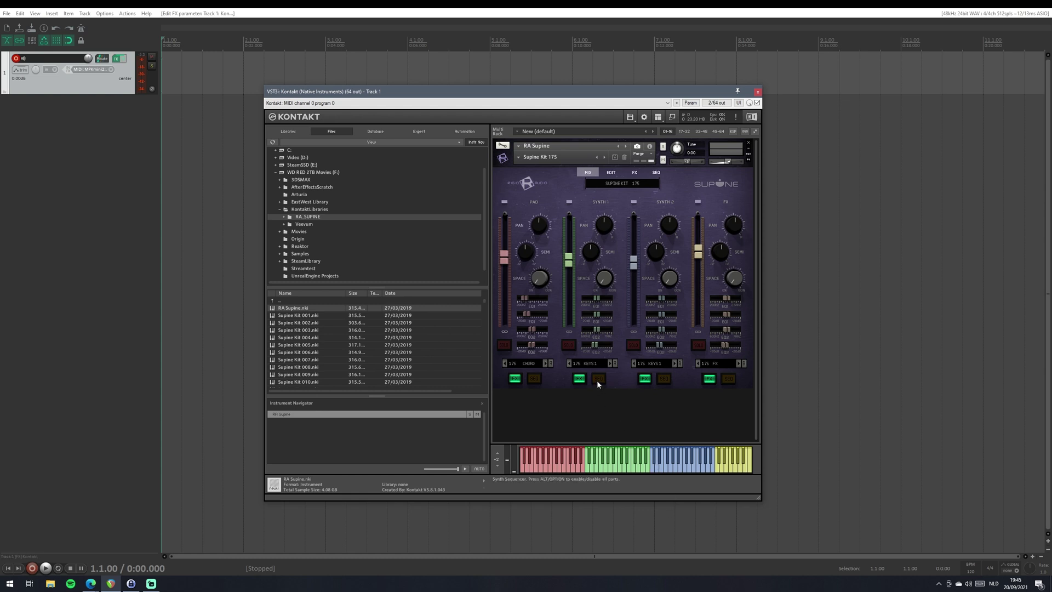
Show the edit controls for the Pad, Synth 1, Synth 2 and FX parts, ending back on the Pad.
click(611, 174)
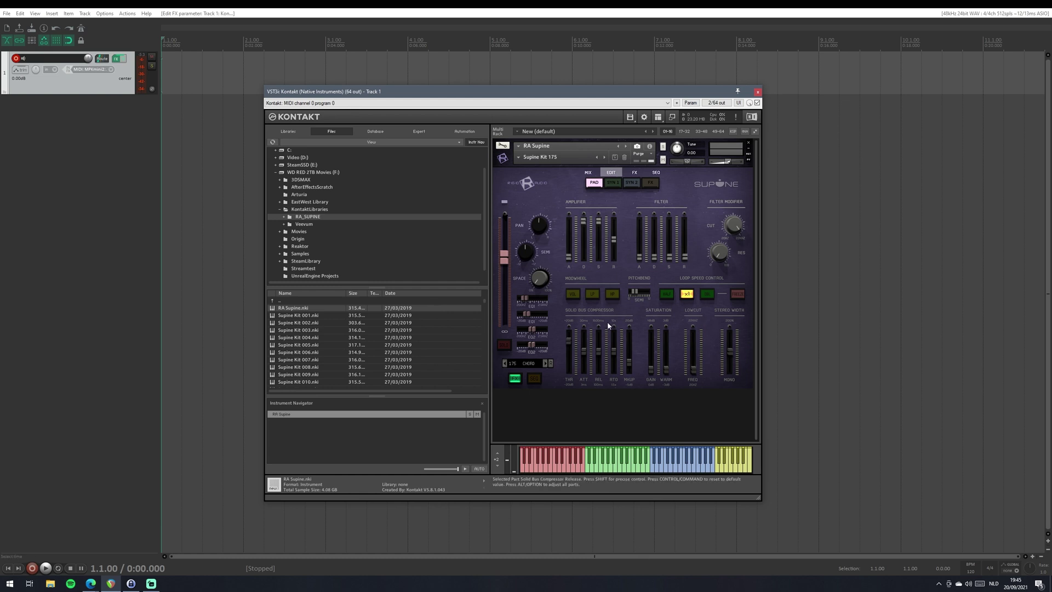
click(613, 182)
click(632, 183)
click(651, 183)
click(594, 182)
View the Pad's effects and sequencer pages, and return through the edit page to the mixer.
click(635, 173)
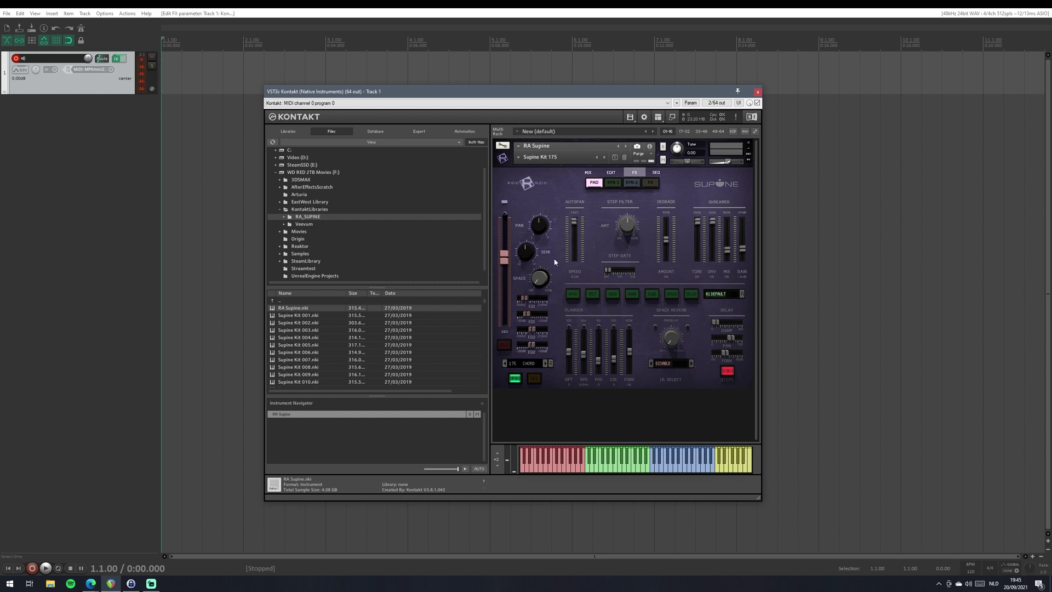
click(648, 174)
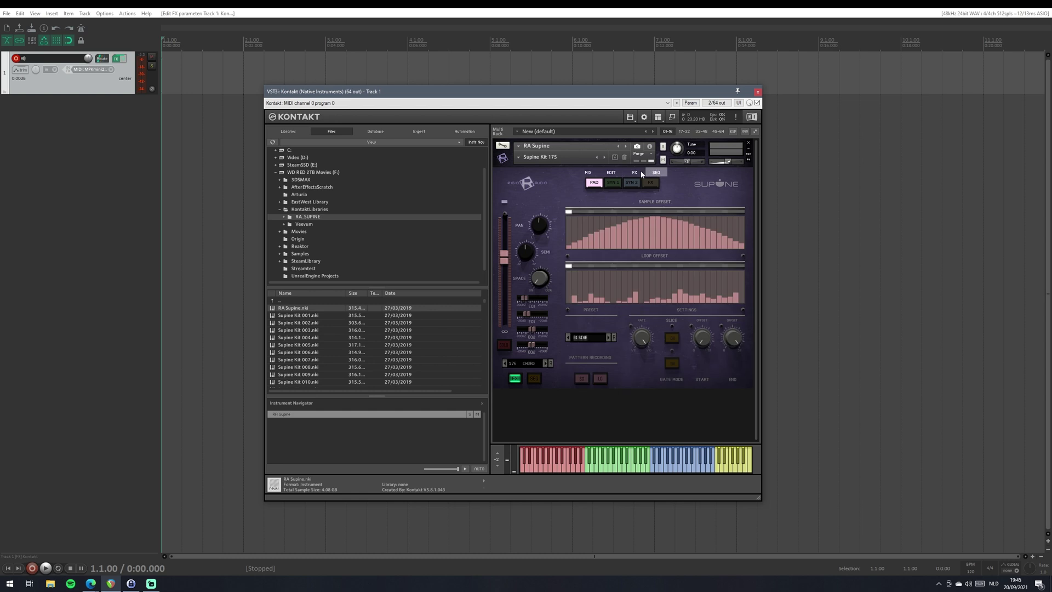
click(610, 174)
click(581, 176)
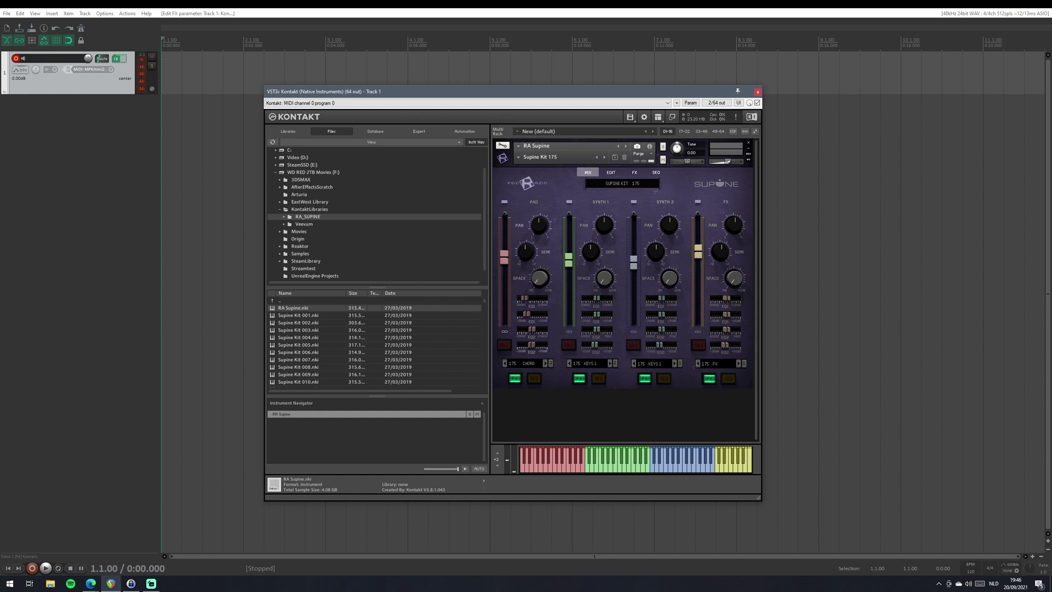
key(alt+Tab)
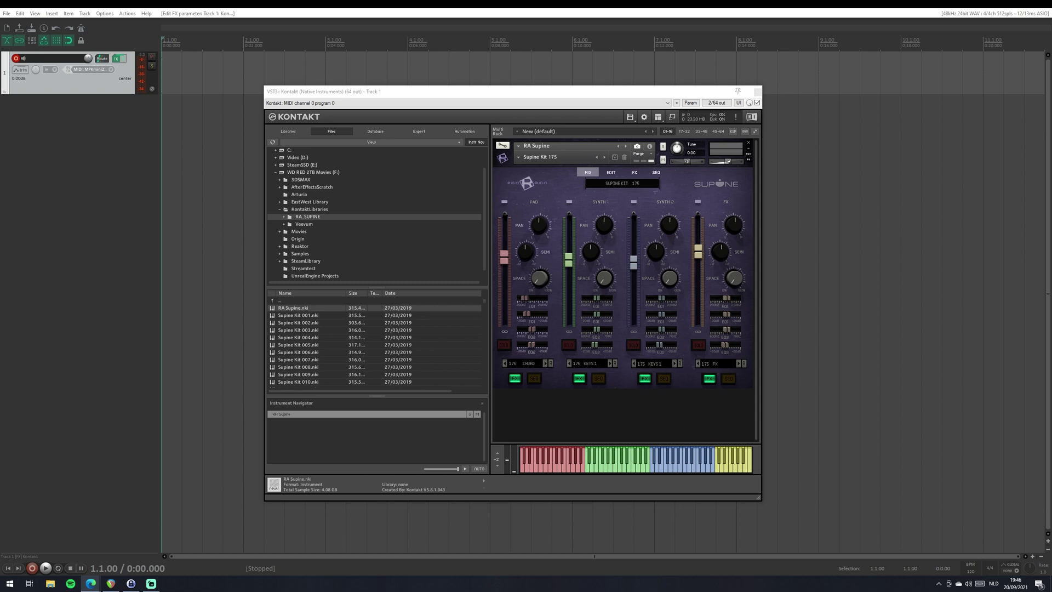